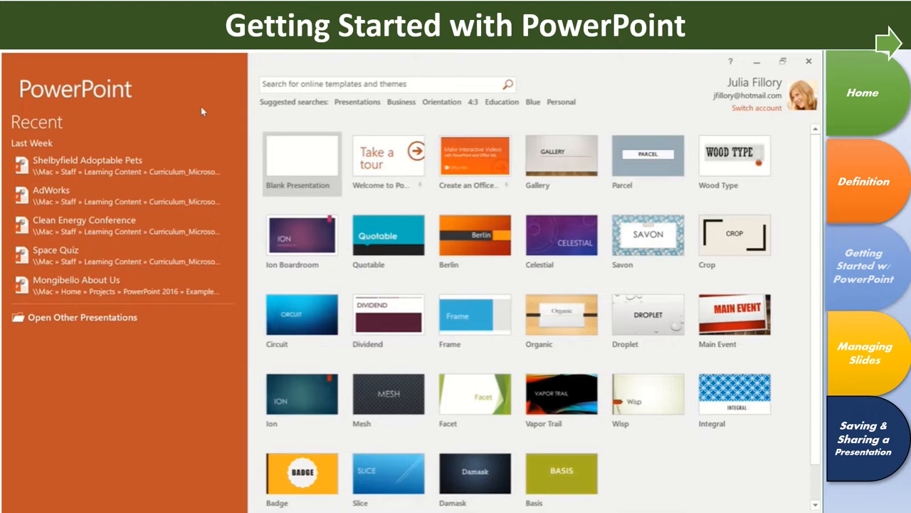
# Step: Start a blank presentation and tour the Design, Insert and Home ribbon tabs
pyautogui.click(294, 196)
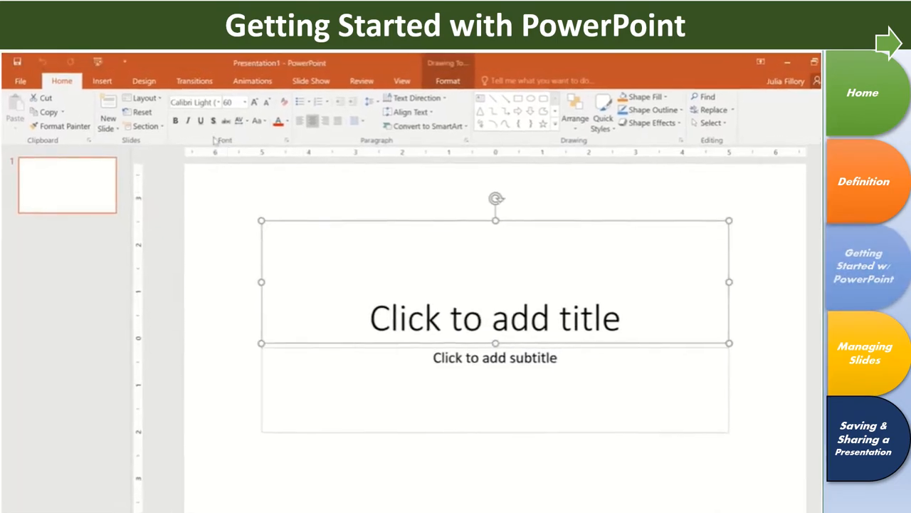
pyautogui.click(150, 81)
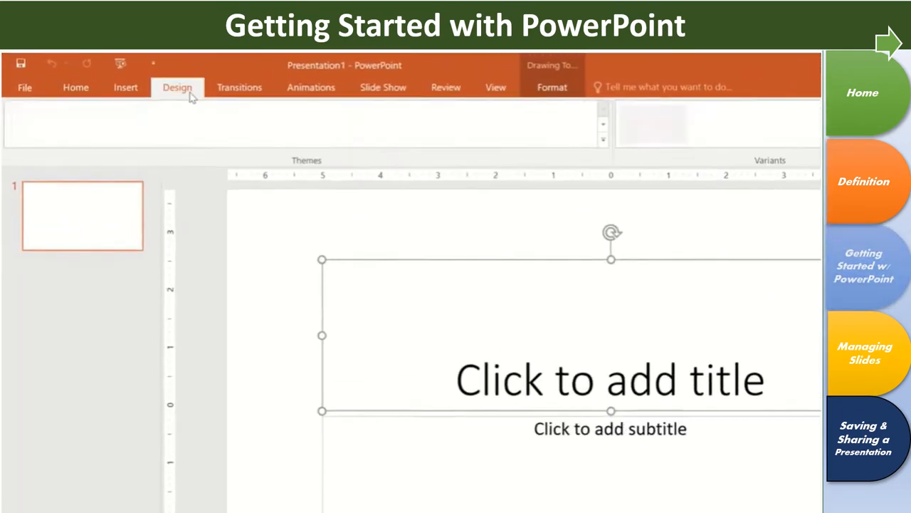
pyautogui.click(133, 89)
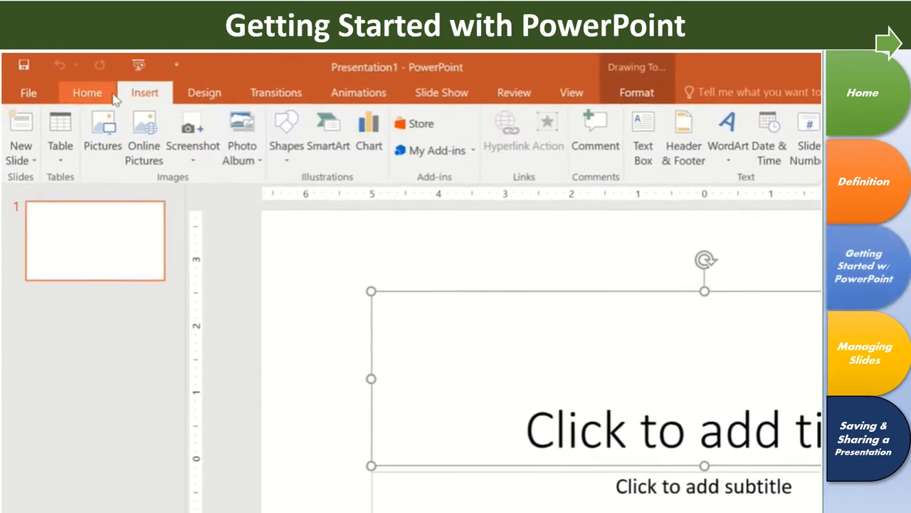
pyautogui.click(97, 90)
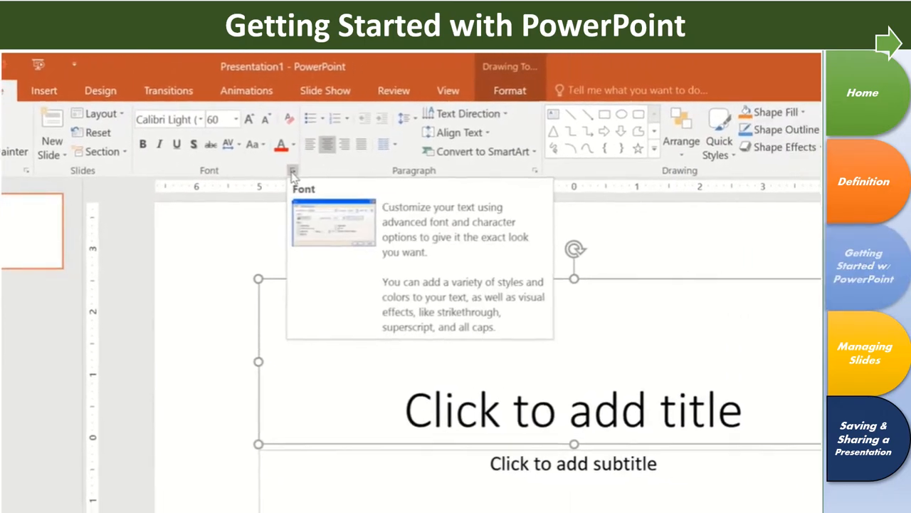
# Step: Dismiss the Font dialog unchanged, then set the ribbon to Show Tabs only
pyautogui.click(293, 171)
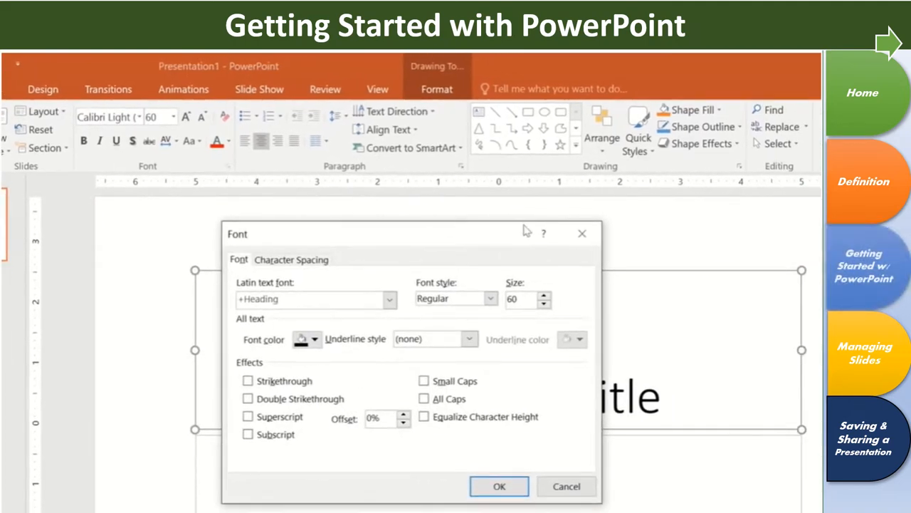
pyautogui.click(582, 235)
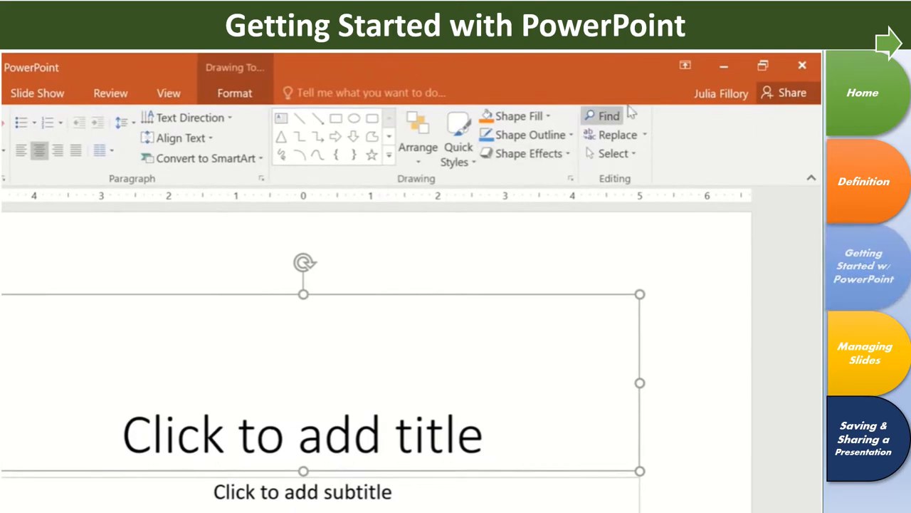
pyautogui.click(685, 69)
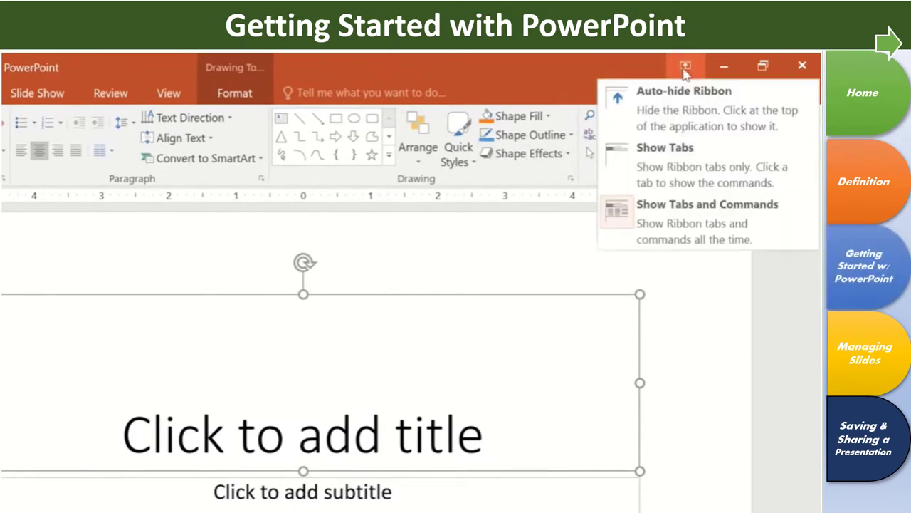
pyautogui.click(685, 160)
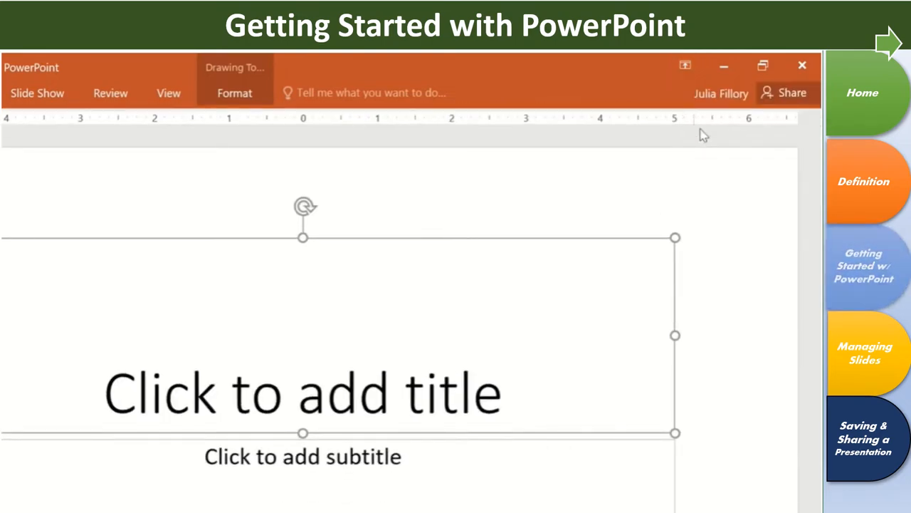
pyautogui.click(724, 96)
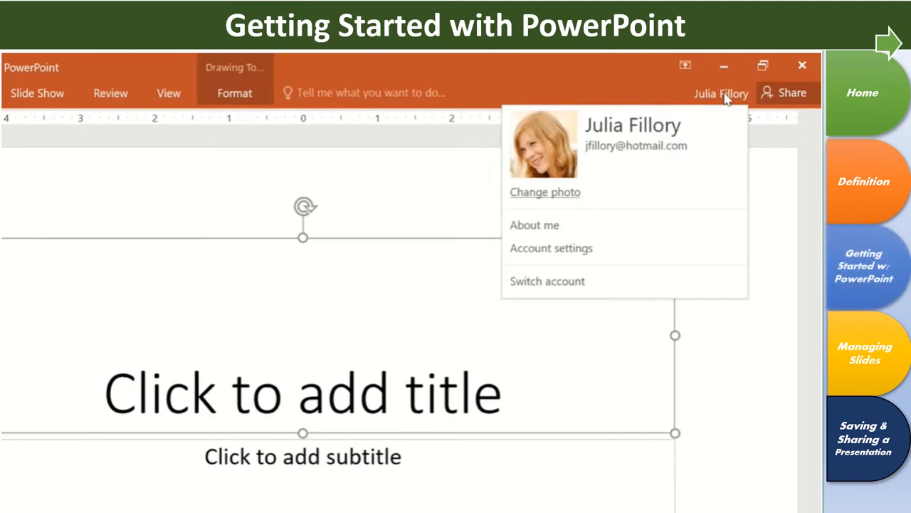
pyautogui.click(727, 98)
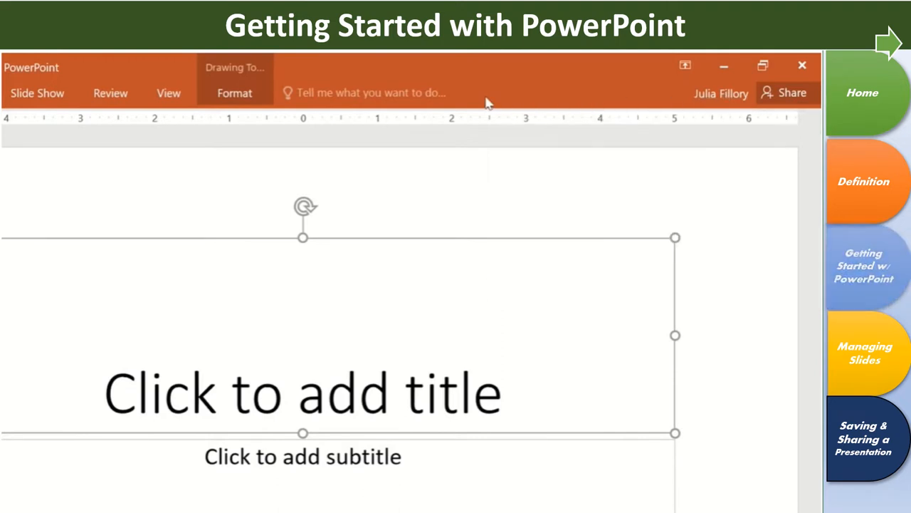
pyautogui.click(451, 93)
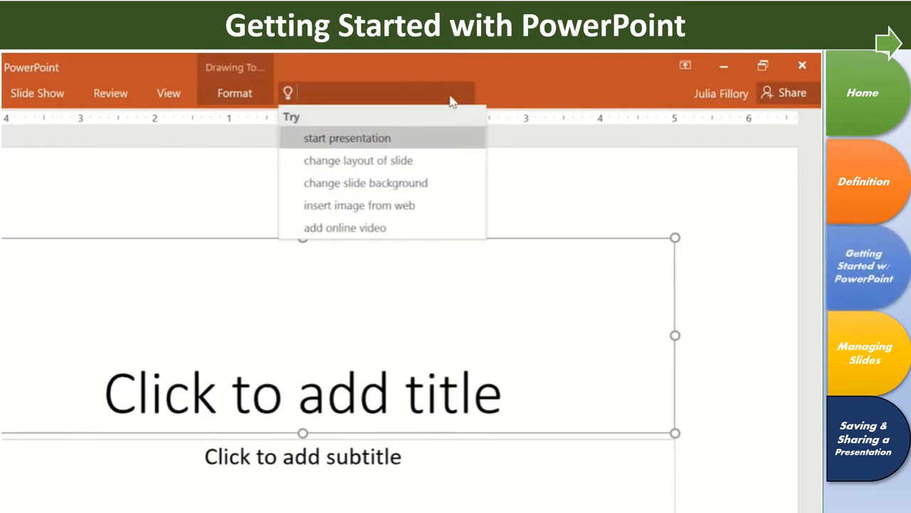
pyautogui.write('add shape')
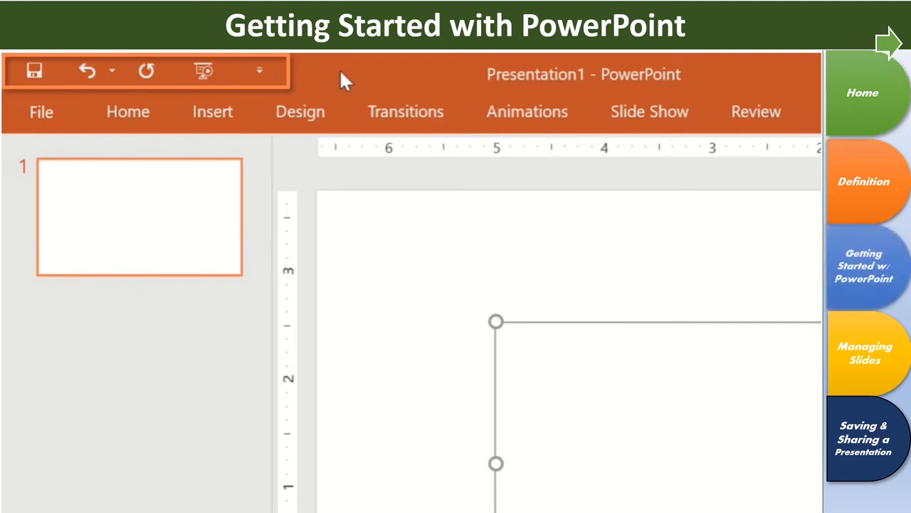
# Step: Add New and Quick Print commands to the Quick Access Toolbar
pyautogui.click(274, 79)
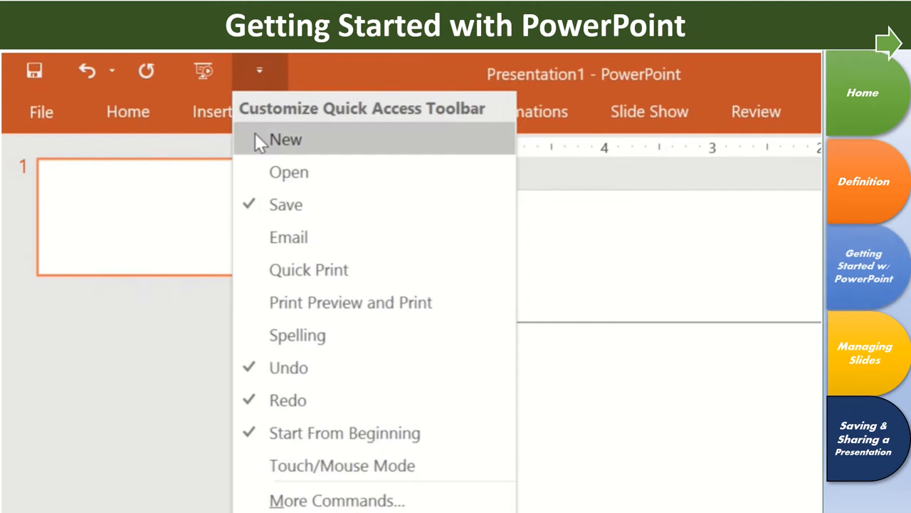
pyautogui.click(285, 138)
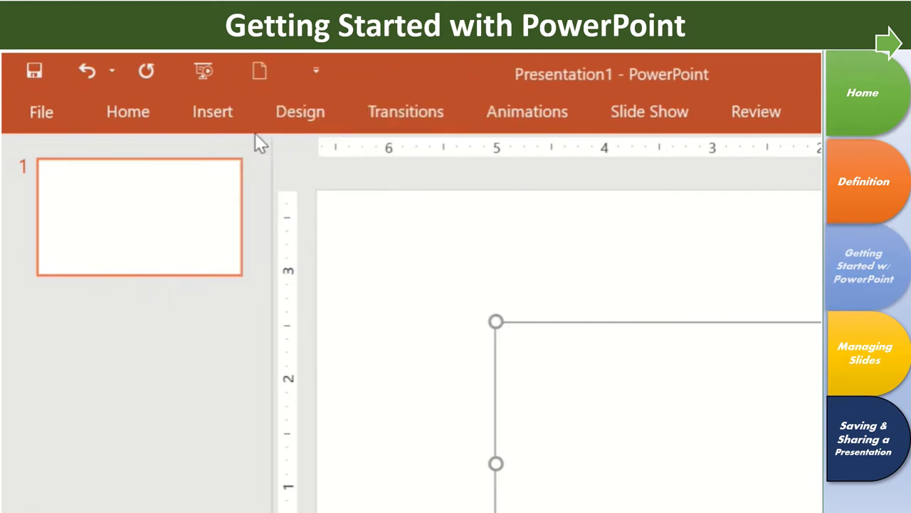
pyautogui.click(315, 69)
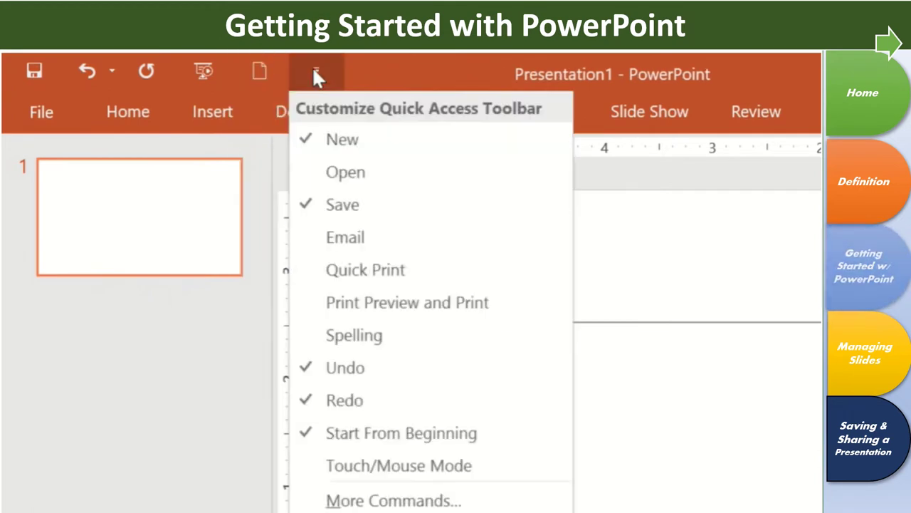
pyautogui.click(305, 269)
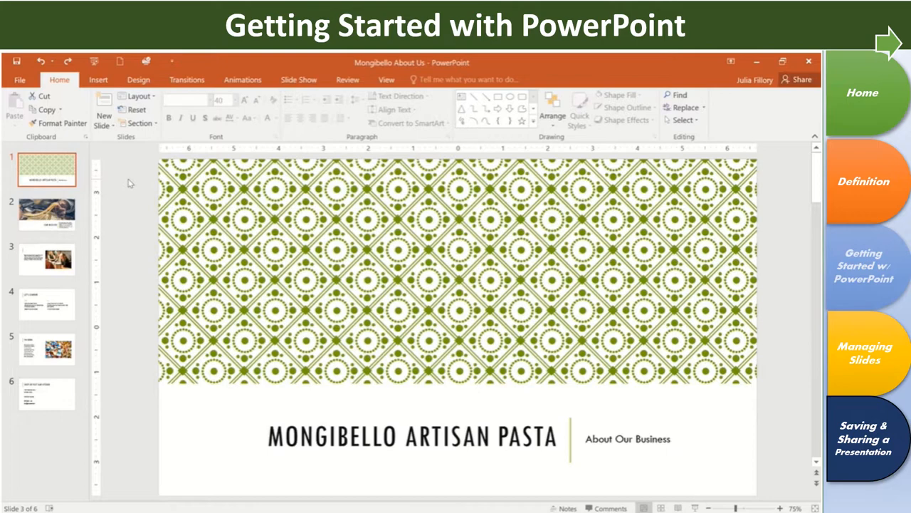
# Step: Title slide 3 'OUR TEAM' and switch to the View tab for gridlines
pyautogui.click(63, 213)
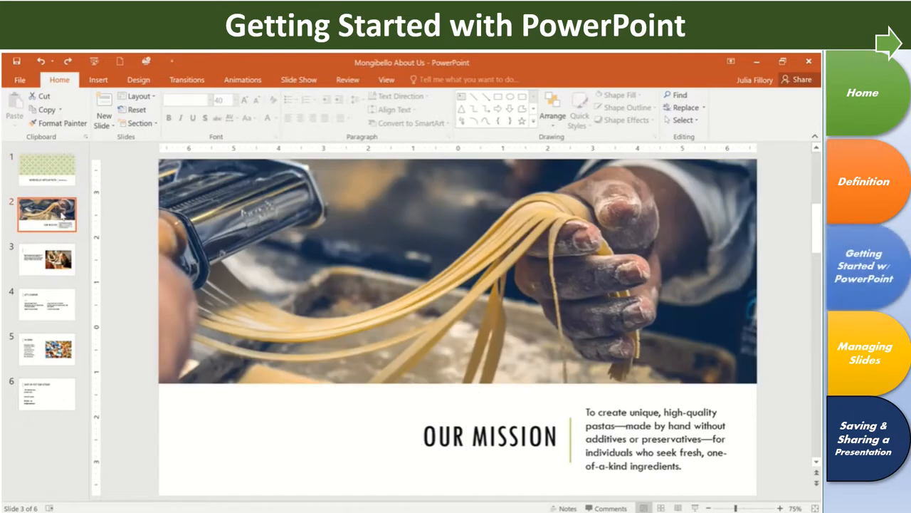
pyautogui.click(58, 255)
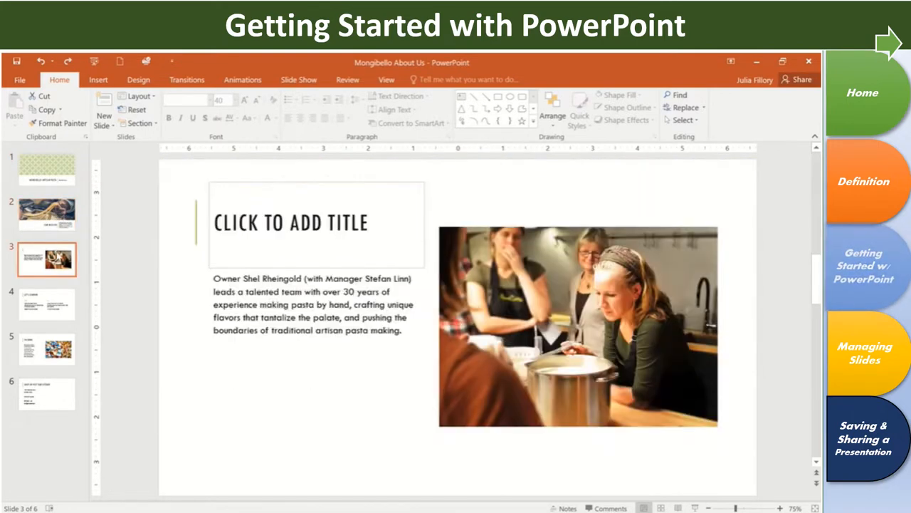
pyautogui.click(242, 228)
pyautogui.write('OUR')
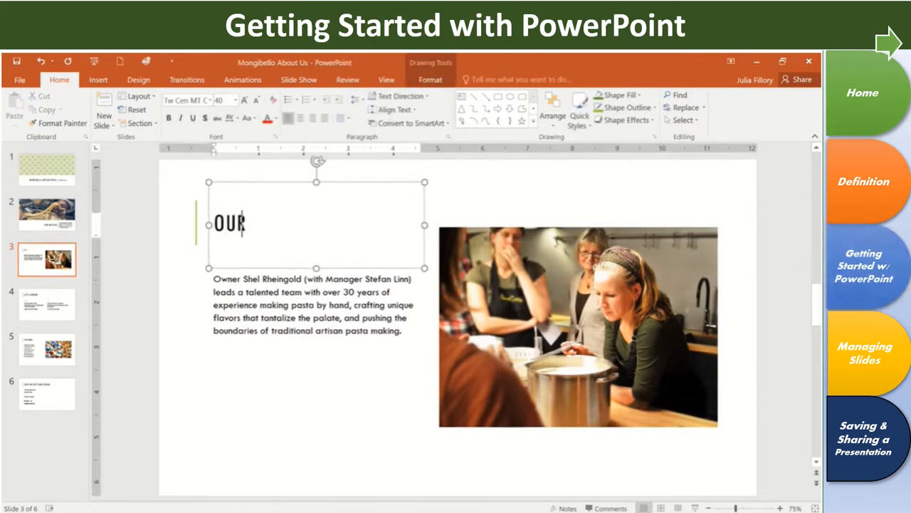
pyautogui.write(' TEAM')
pyautogui.press('Escape')
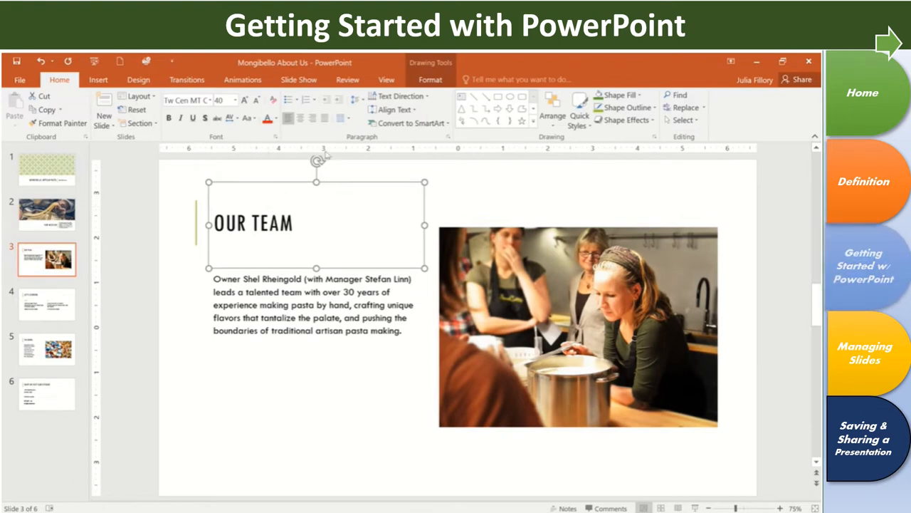
pyautogui.click(386, 80)
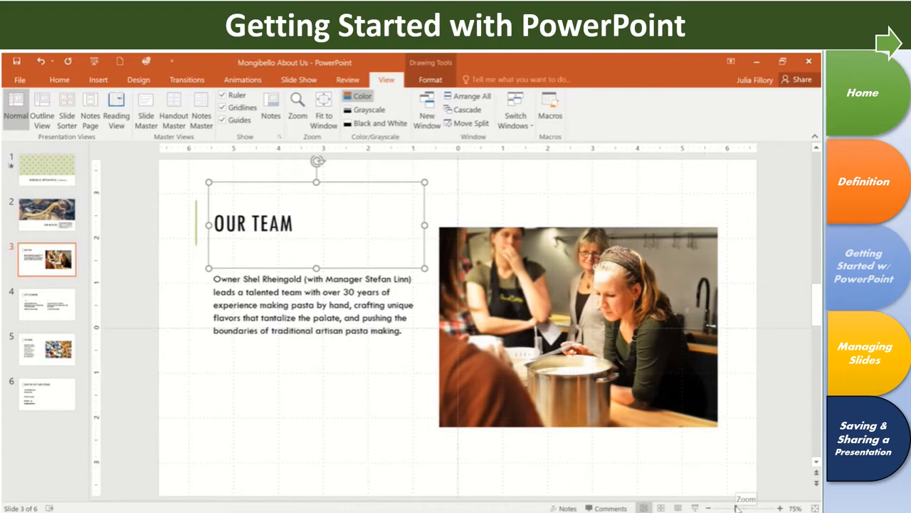
# Step: Zoom out, review the deck in Slide Sorter, then Reading View
pyautogui.moveTo(738, 507)
pyautogui.mouseDown()
pyautogui.moveTo(720, 507)
pyautogui.moveTo(745, 507)
pyautogui.mouseUp()
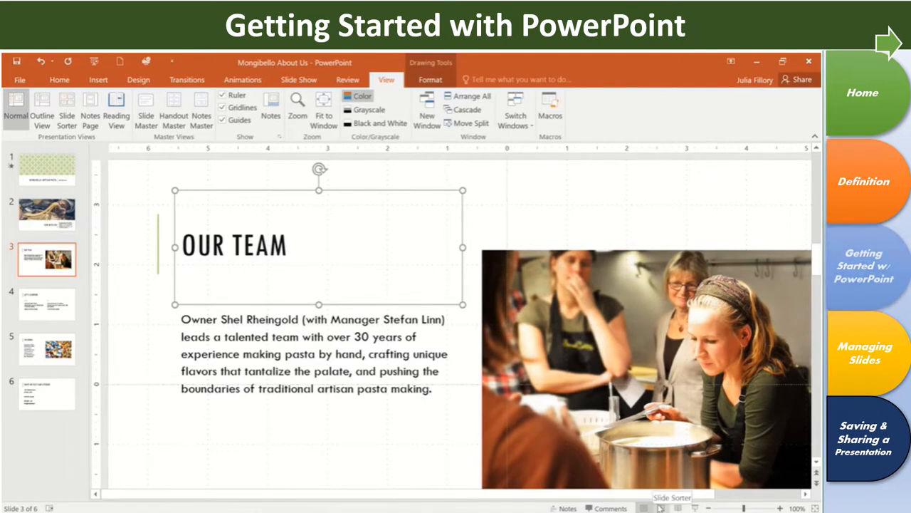
pyautogui.click(660, 507)
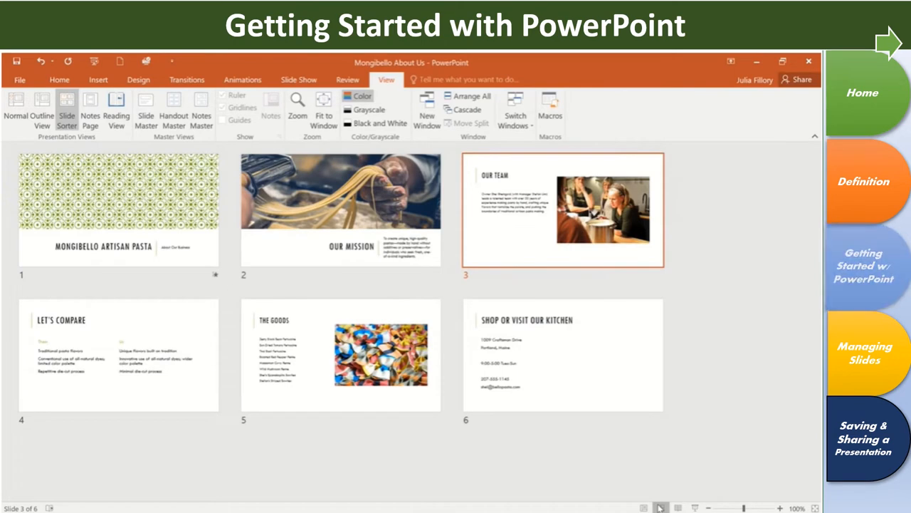
pyautogui.click(676, 507)
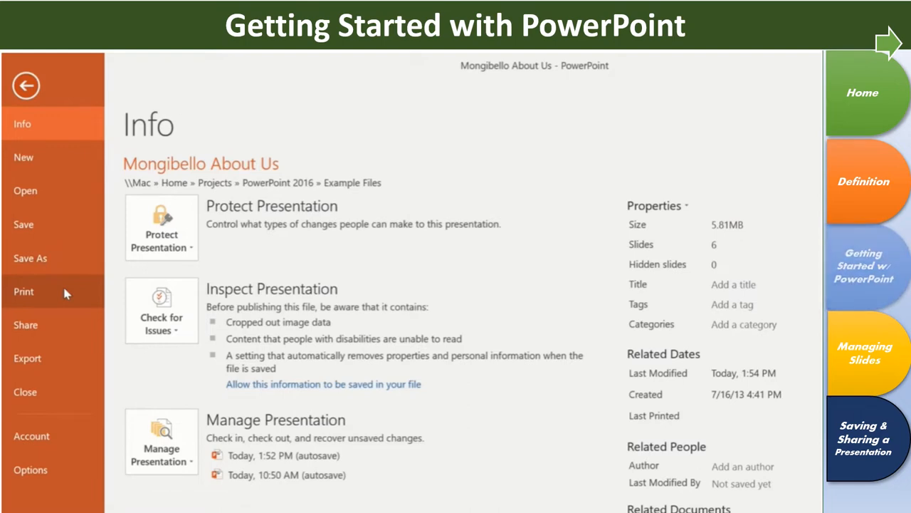
# Step: Preview the Mongibello deck's print page, then return to editing
pyautogui.click(64, 292)
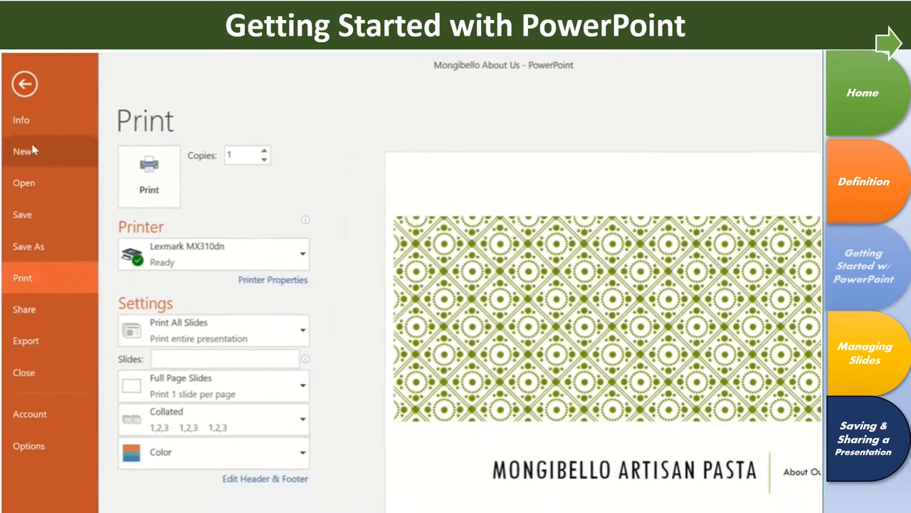
pyautogui.click(25, 85)
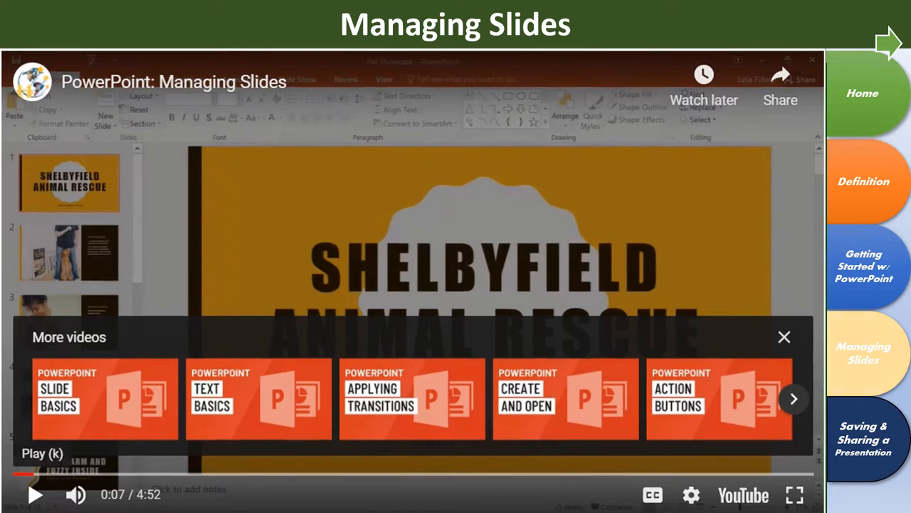
# Step: Play the Managing Slides lesson video showing the Shelbyfield deck
pyautogui.click(625, 392)
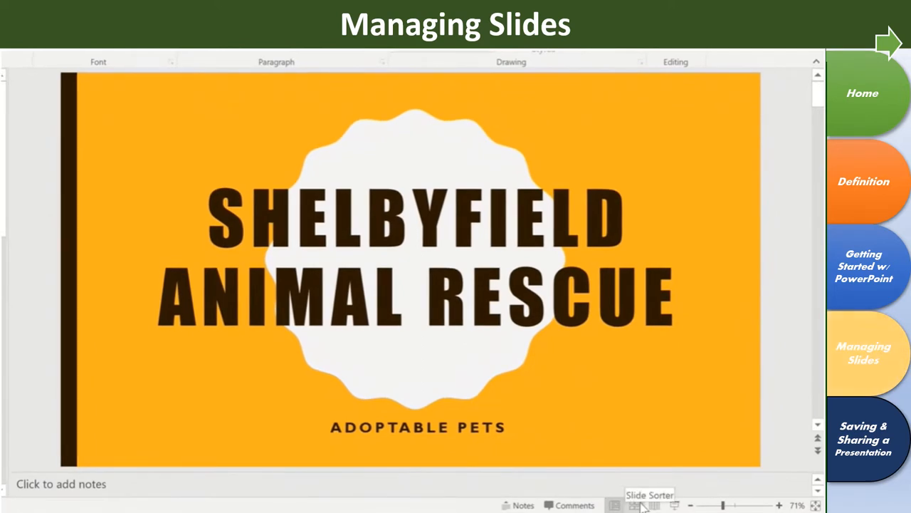
# Step: In Slide Sorter move All Warm and Fuzzy Inside to slide 3 and Pogo after Man's Best Friend, then select slide 1
pyautogui.click(643, 504)
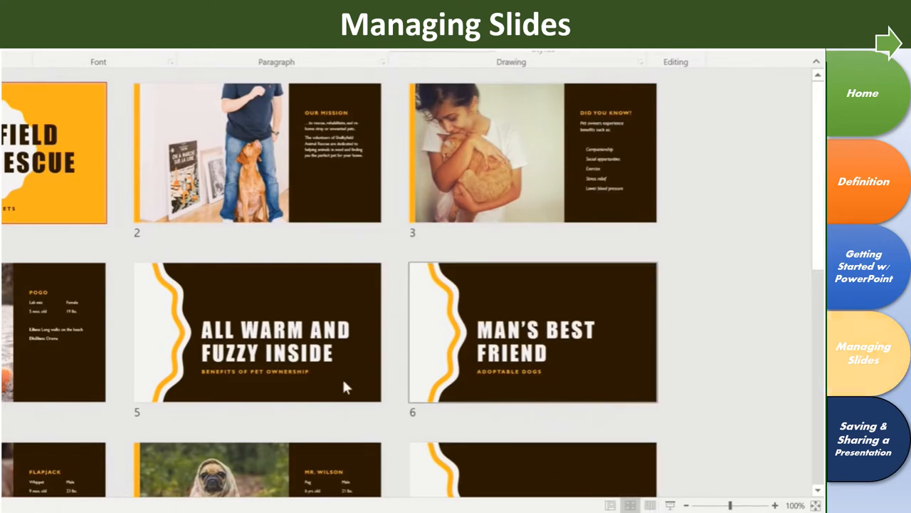
pyautogui.moveTo(325, 371)
pyautogui.mouseDown()
pyautogui.moveTo(455, 224)
pyautogui.moveTo(515, 191)
pyautogui.mouseUp()
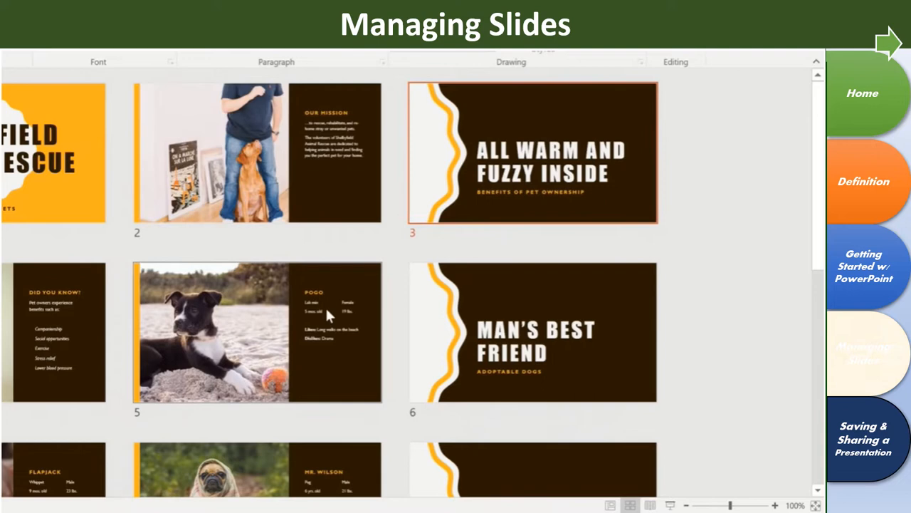
pyautogui.moveTo(295, 323); pyautogui.dragTo(517, 323)
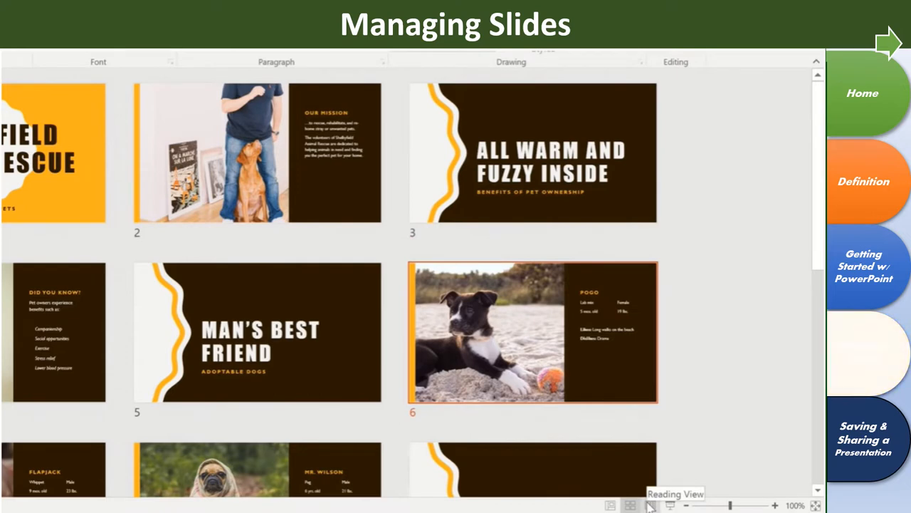
pyautogui.click(650, 504)
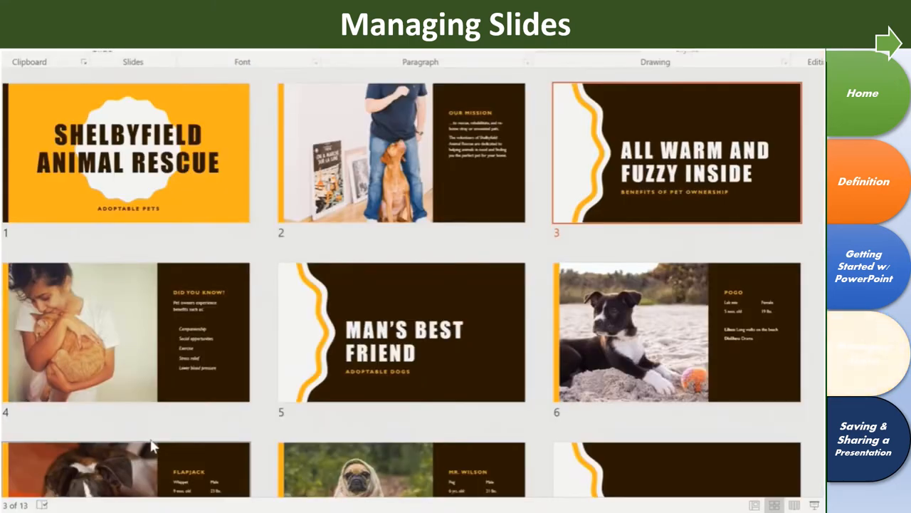
pyautogui.click(176, 214)
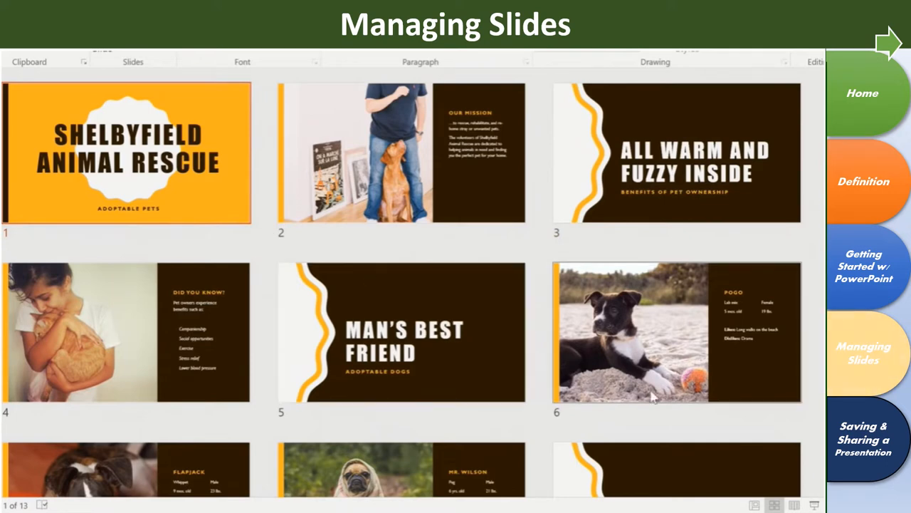
# Step: Return to Normal view on the Shelbyfield title slide
pyautogui.click(758, 504)
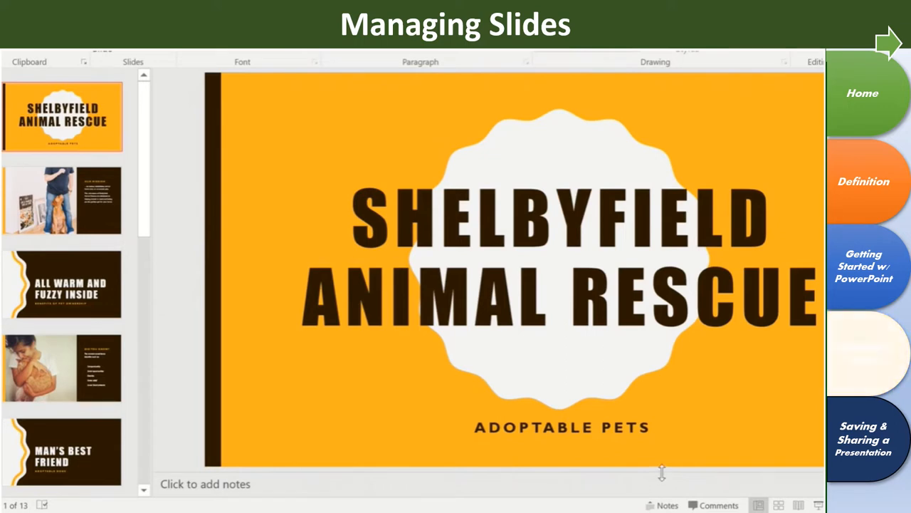
# Step: Enlarge the notes pane and write 'Welcome and intro' and 'Find picture for slide?'
pyautogui.moveTo(662, 473); pyautogui.dragTo(650, 360)
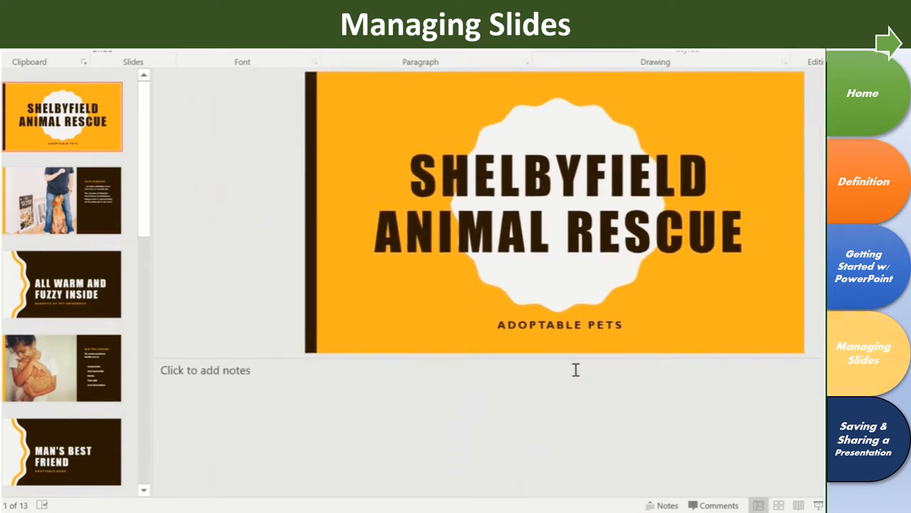
pyautogui.click(576, 369)
pyautogui.write('W')
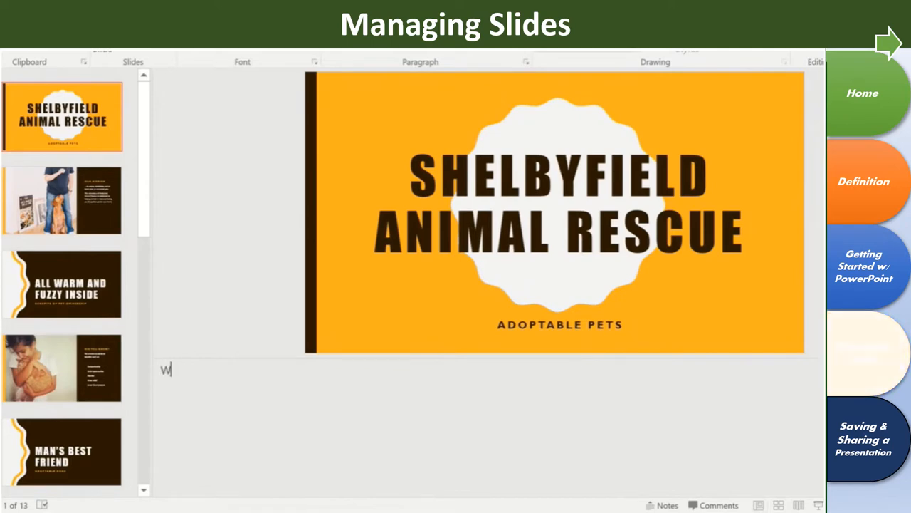
pyautogui.write('elcome and intro')
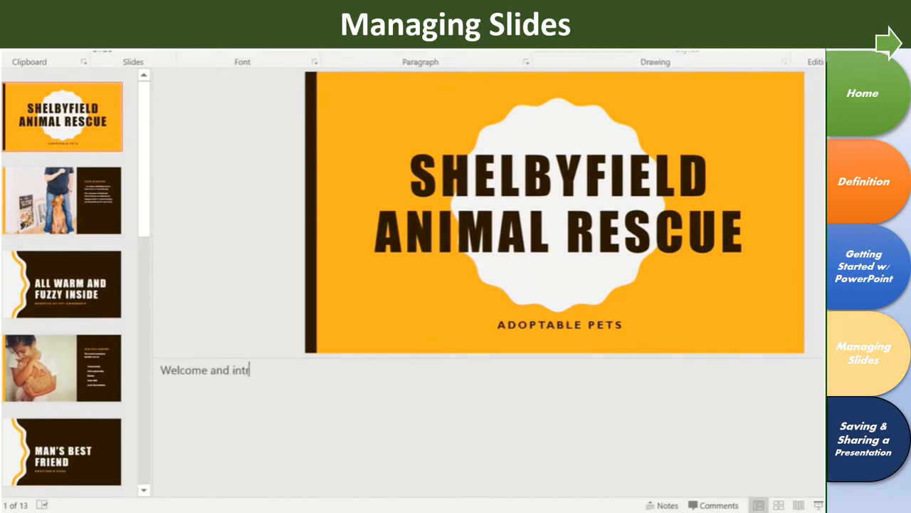
pyautogui.press('Return')
pyautogui.press('Return')
pyautogui.write('Find')
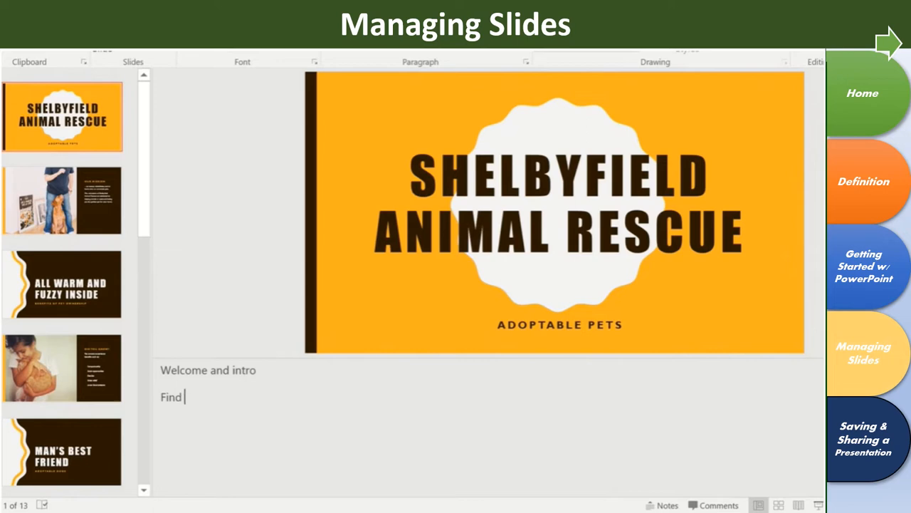
pyautogui.write(' picture for sl')
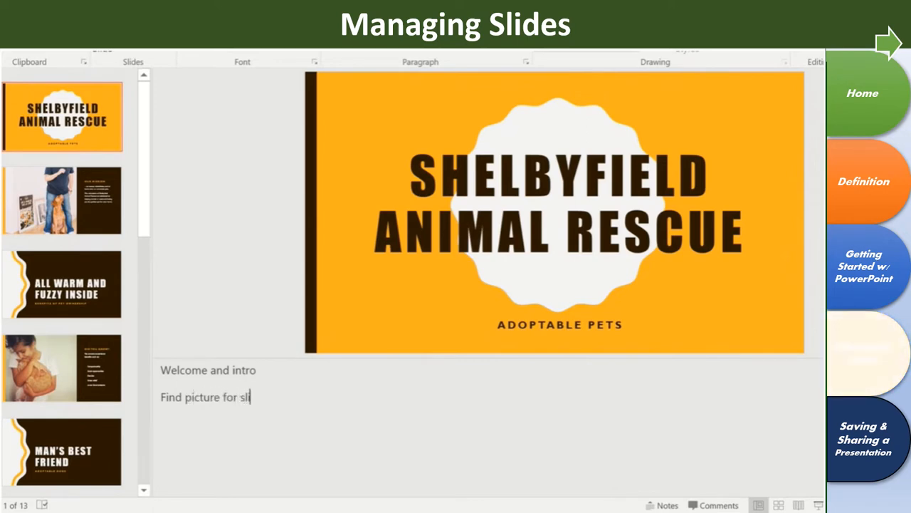
pyautogui.write('ide?')
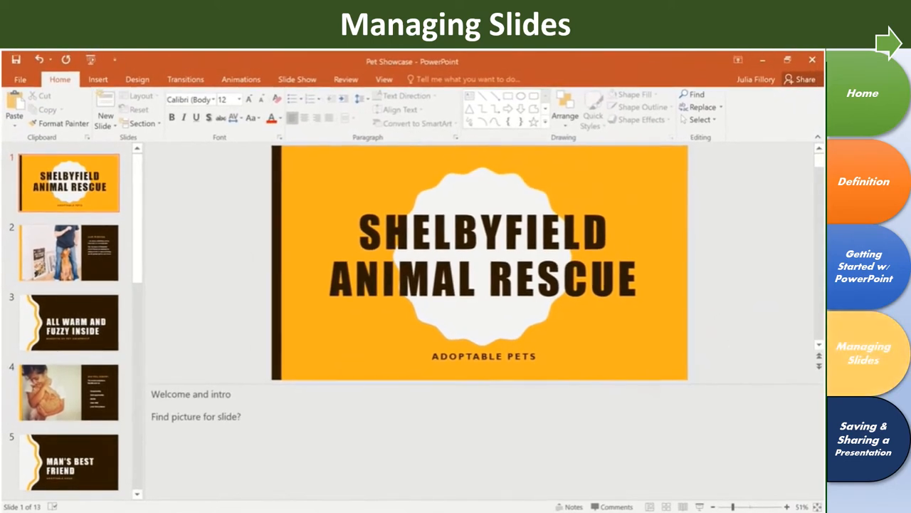
# Step: Switch to Notes Page view and add the note 'Overview of program' to the Our Mission slide
pyautogui.click(385, 79)
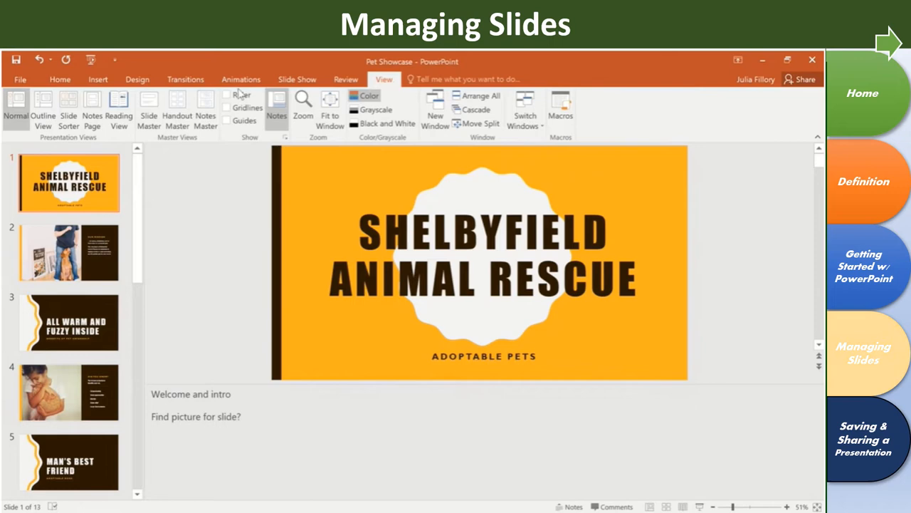
pyautogui.click(92, 110)
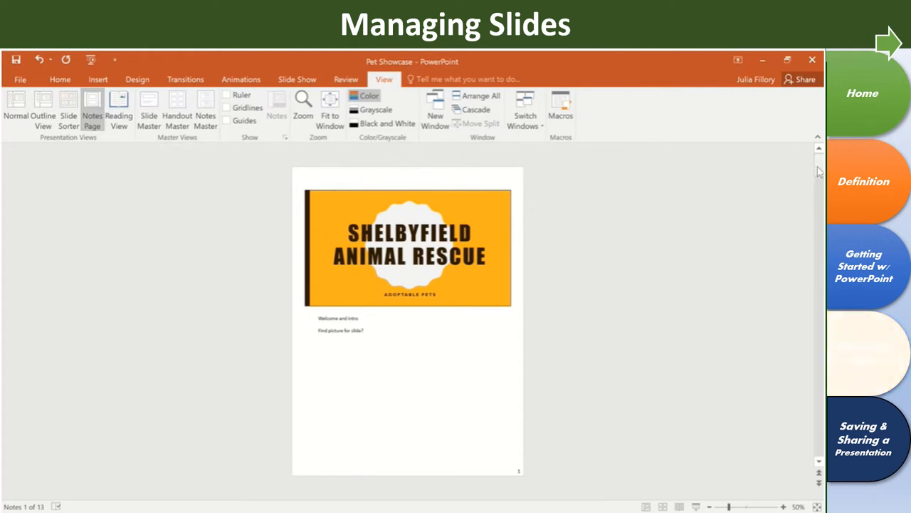
pyautogui.moveTo(819, 170); pyautogui.dragTo(821, 194)
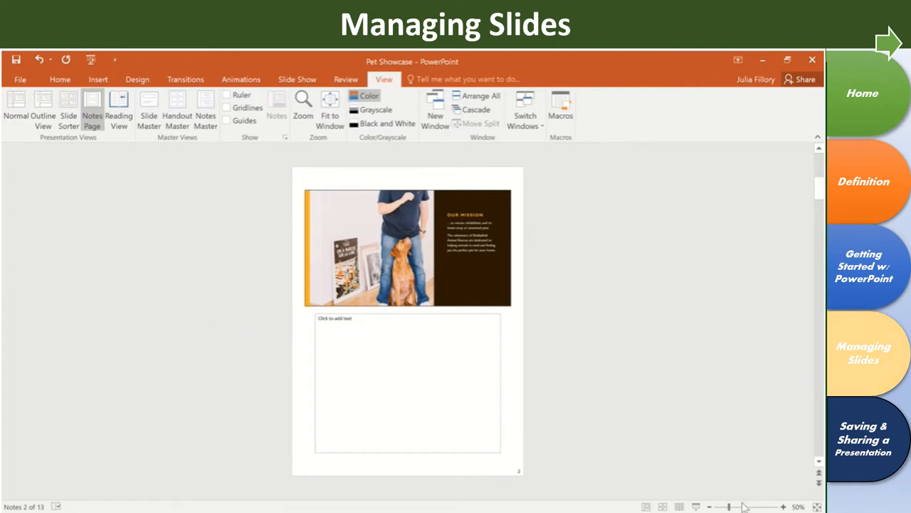
pyautogui.moveTo(731, 506); pyautogui.dragTo(742, 507)
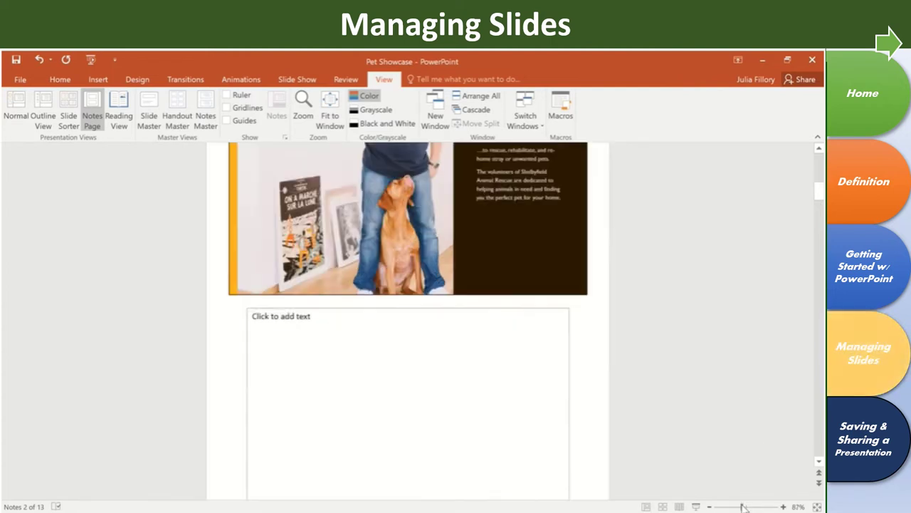
pyautogui.click(487, 356)
pyautogui.write('Overview of prog')
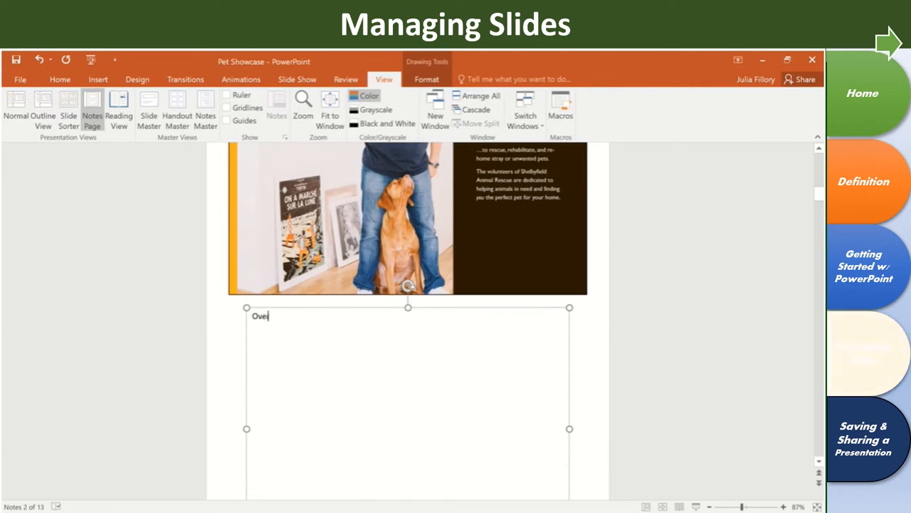
pyautogui.write('ram')
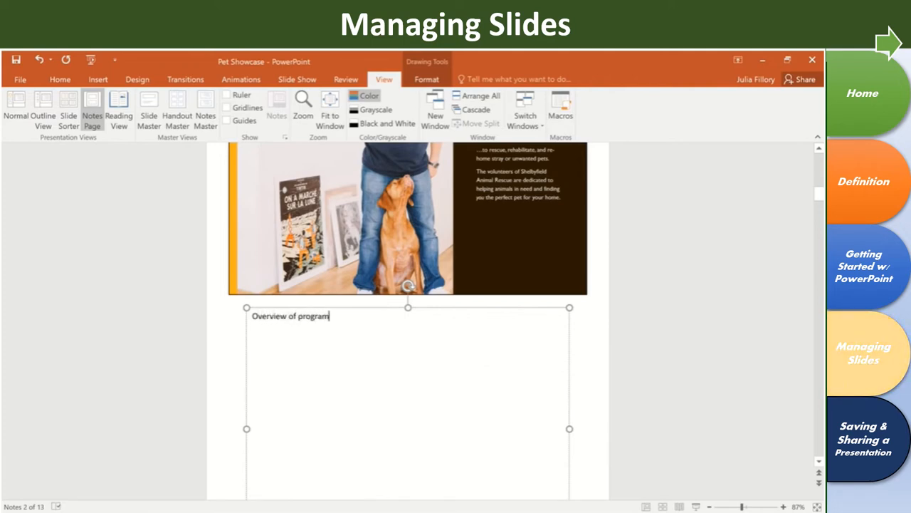
pyautogui.click(152, 362)
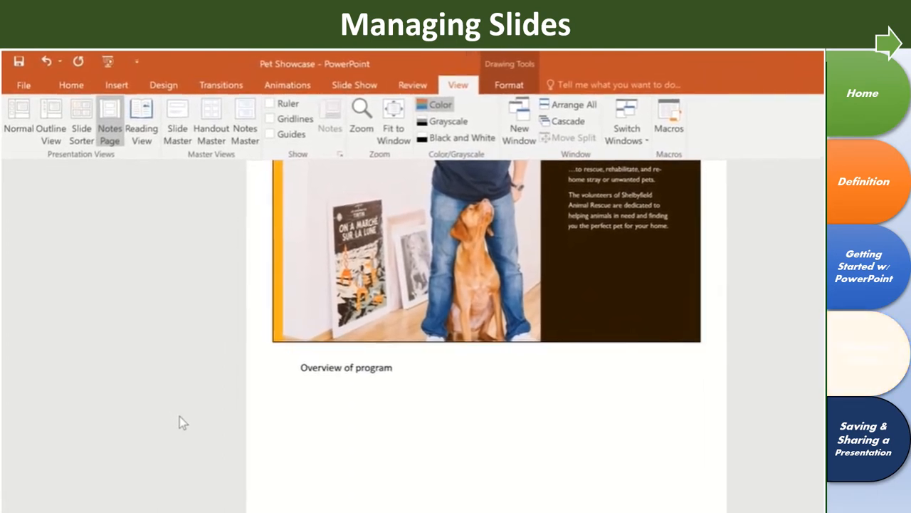
# Step: In Outline View replace the title slide's subtitle 'ADOPTABLE PETS' with 'PET SHOWCASE', then return to Normal view
pyautogui.click(180, 417)
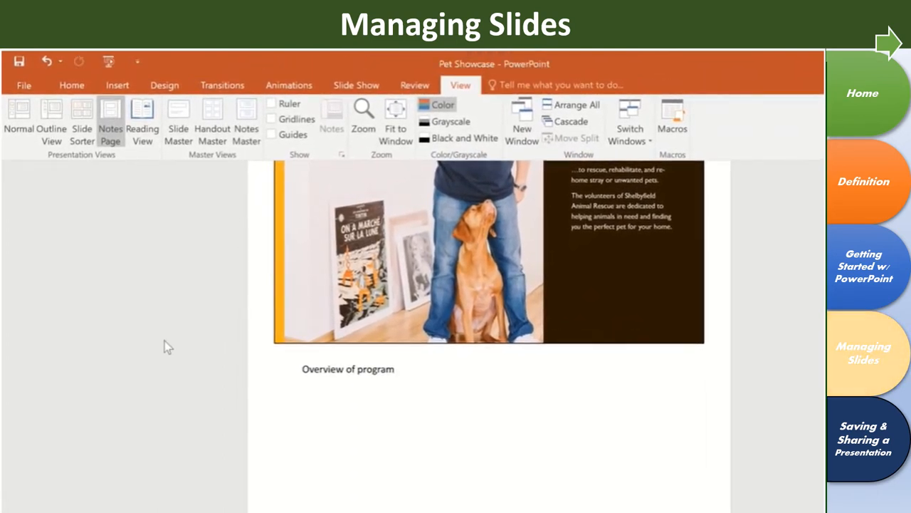
pyautogui.click(52, 116)
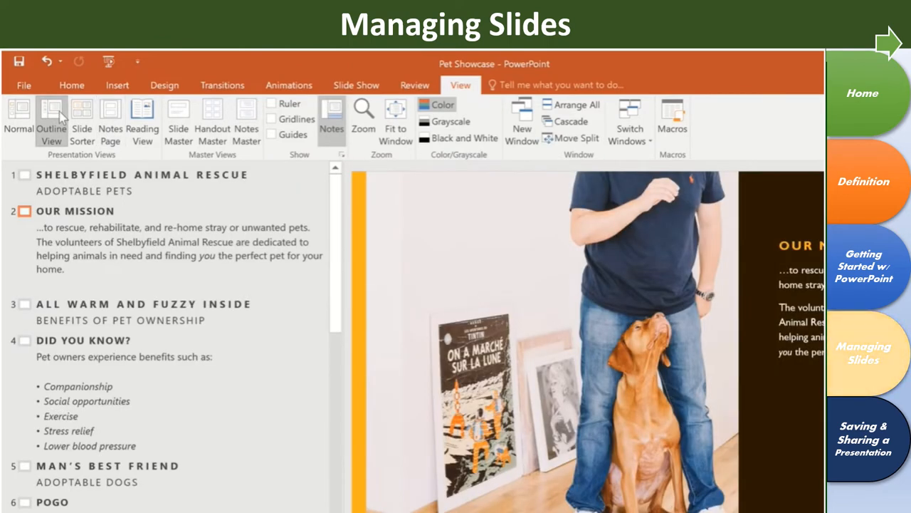
pyautogui.click(23, 174)
pyautogui.click(156, 191)
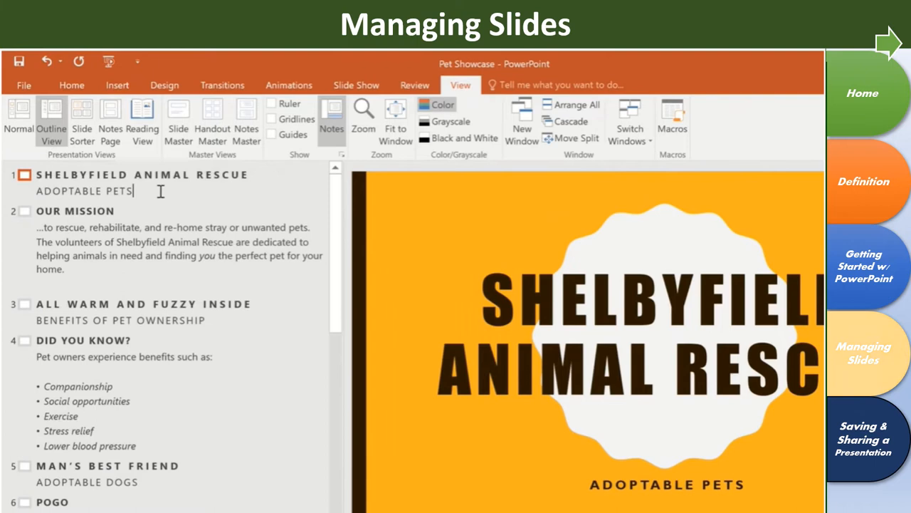
pyautogui.moveTo(135, 191); pyautogui.dragTo(37, 191)
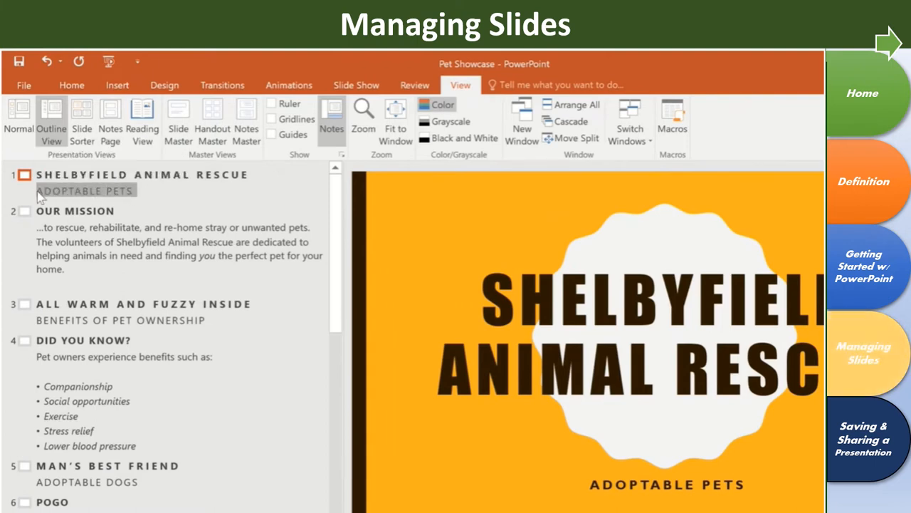
pyautogui.write('PET SHOWCAS')
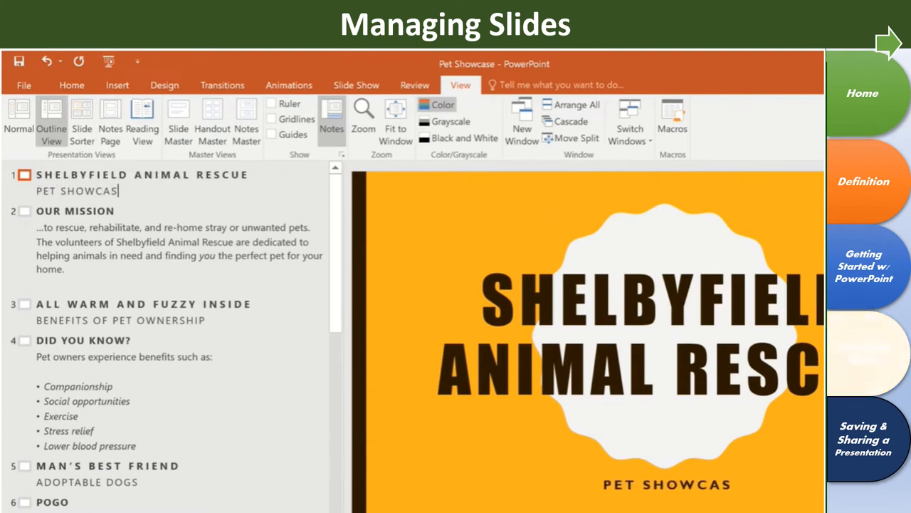
pyautogui.write('E')
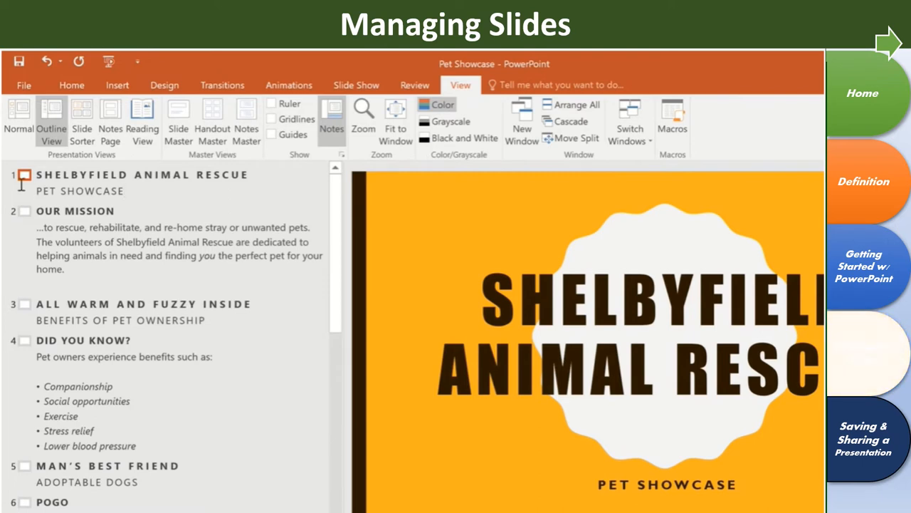
pyautogui.click(21, 112)
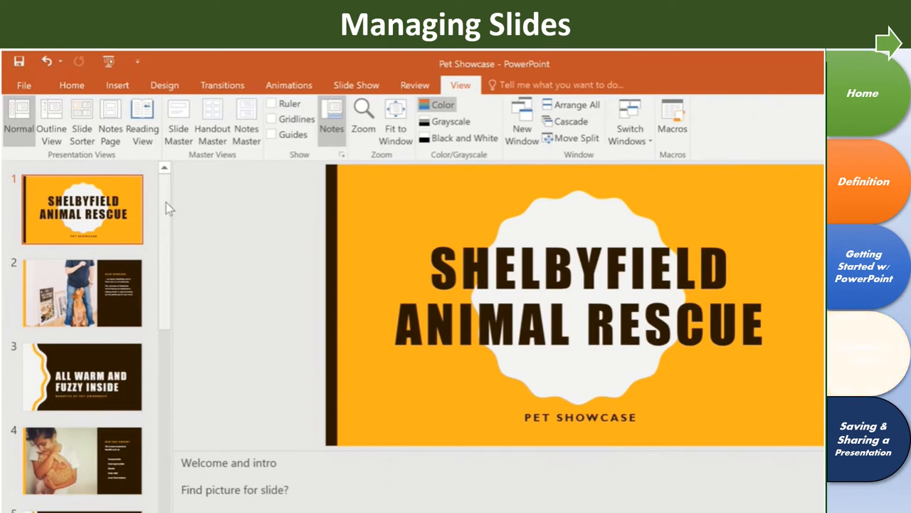
pyautogui.moveTo(166, 202); pyautogui.dragTo(158, 442)
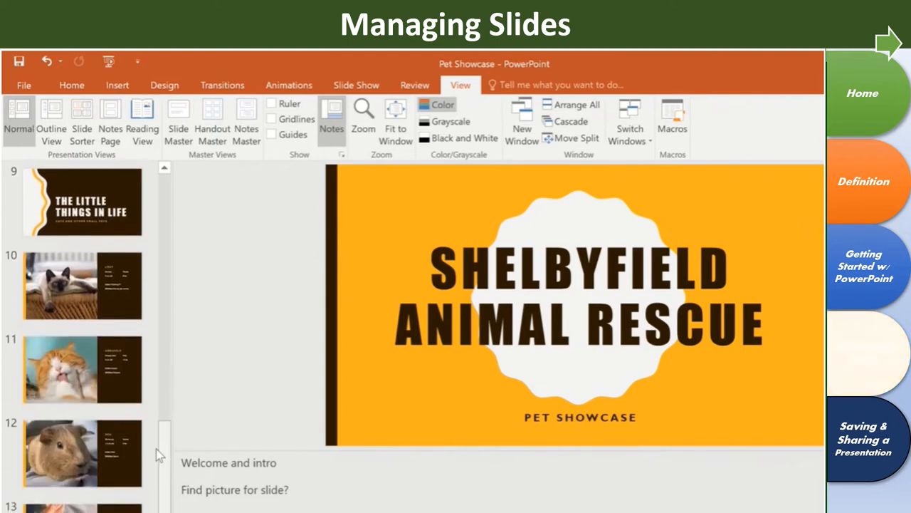
pyautogui.moveTo(158, 447); pyautogui.dragTo(160, 296)
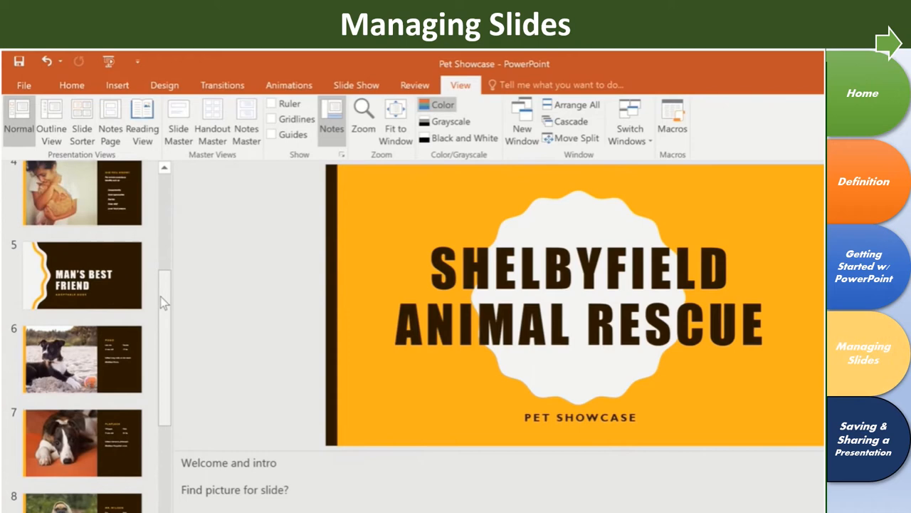
# Step: Select slide 5, Man's Best Friend, and bring up the Home ribbon's Section options
pyautogui.click(121, 293)
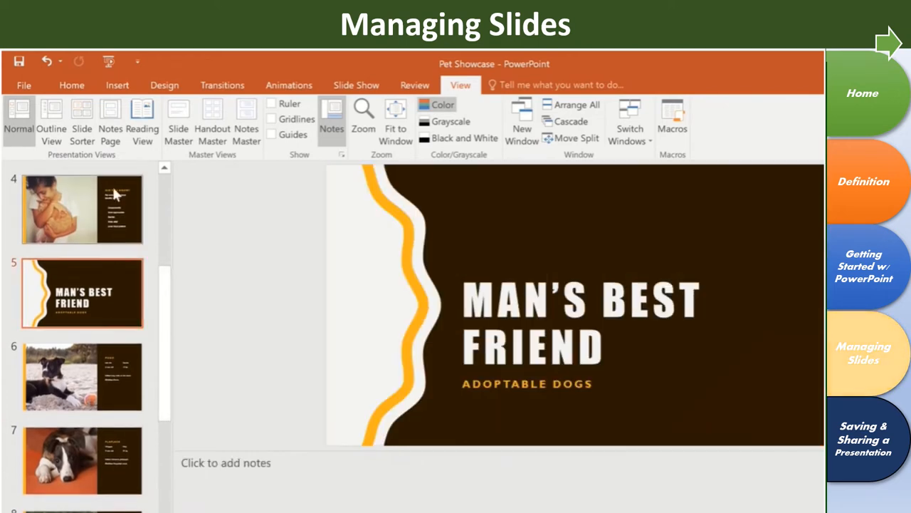
pyautogui.click(71, 85)
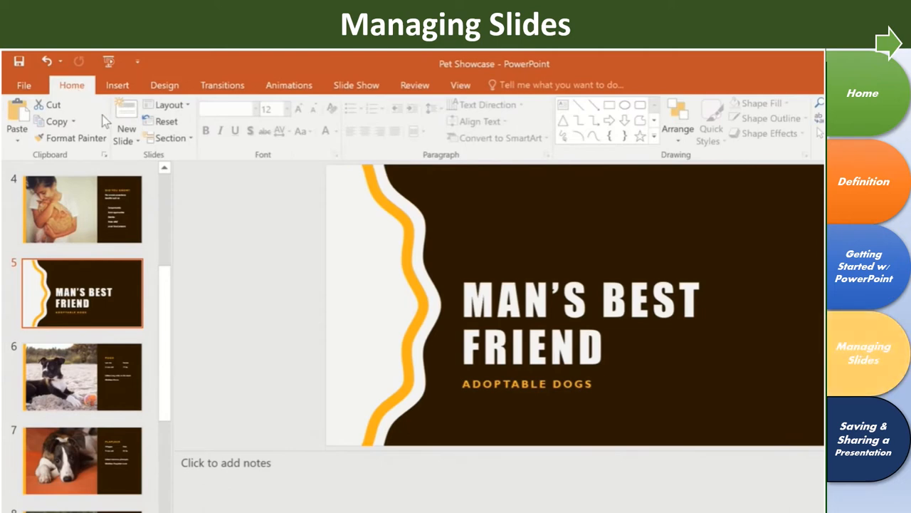
pyautogui.click(170, 138)
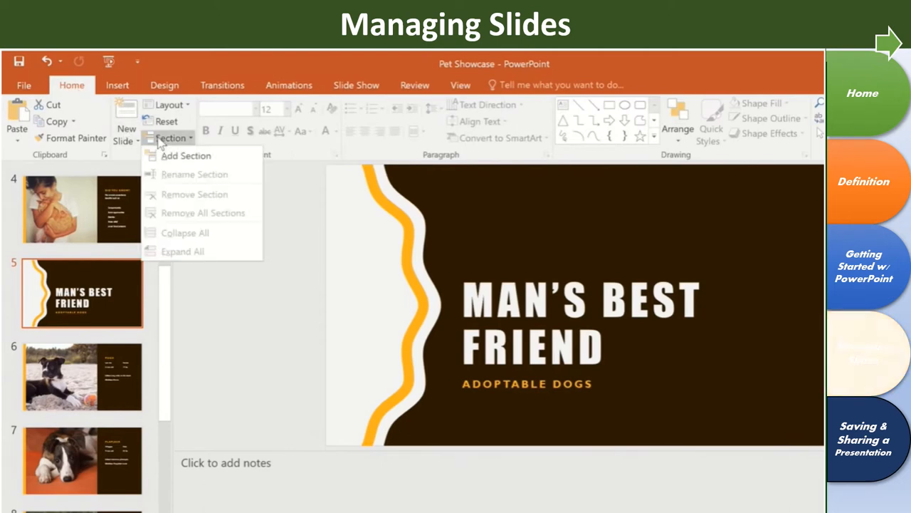
# Step: Add a section at the Man's Best Friend slide and rename it 'Dogs'
pyautogui.click(185, 156)
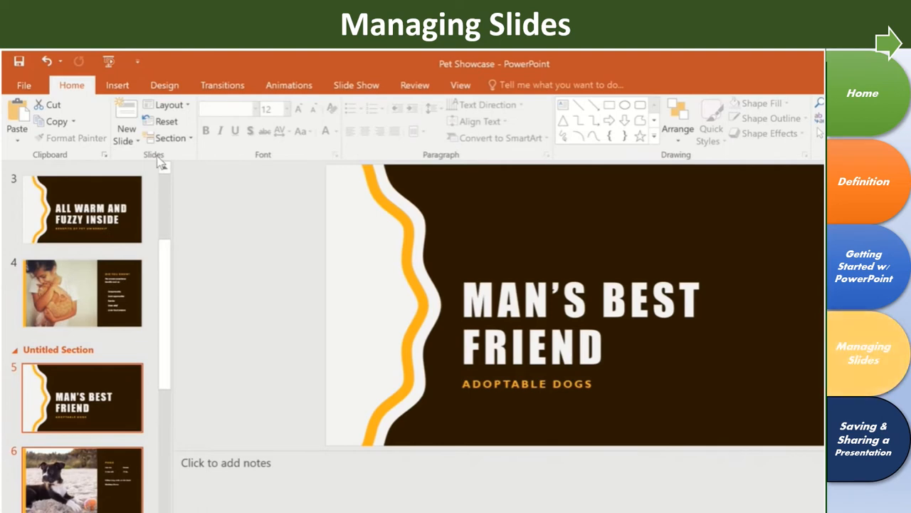
pyautogui.click(191, 139)
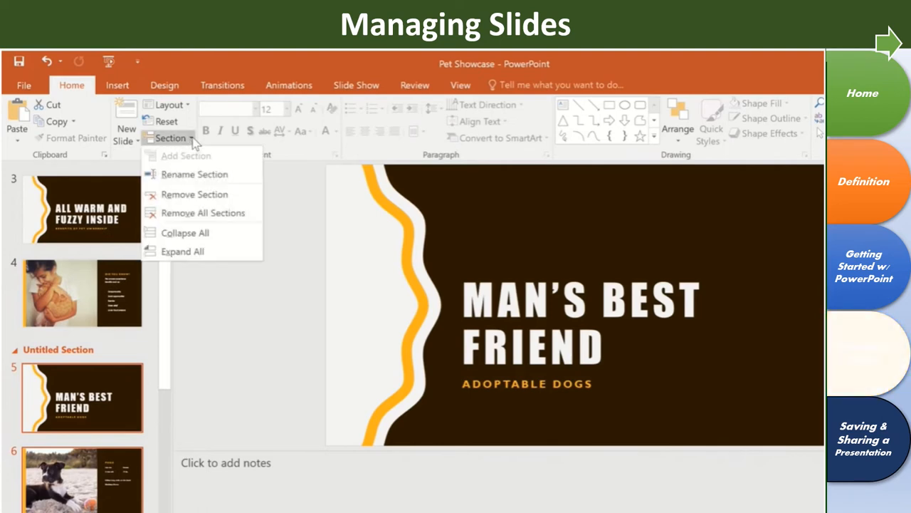
pyautogui.click(235, 176)
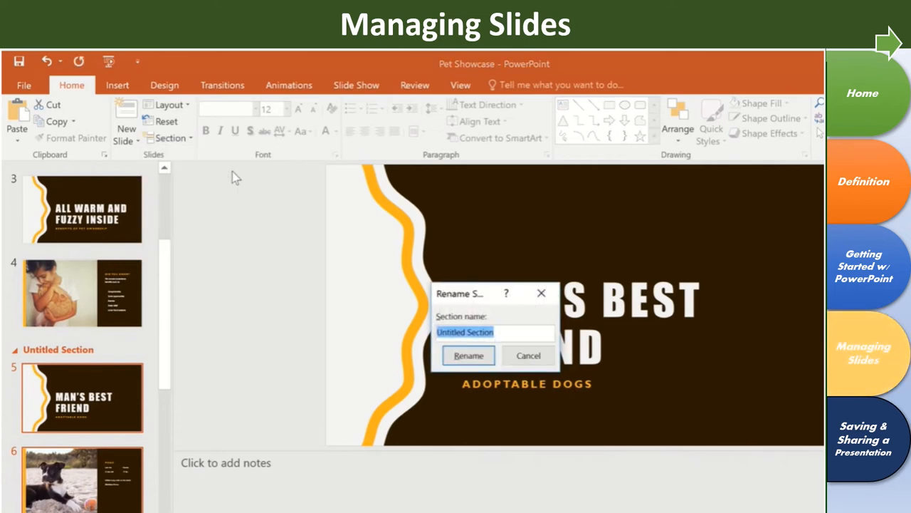
pyautogui.write('Dog')
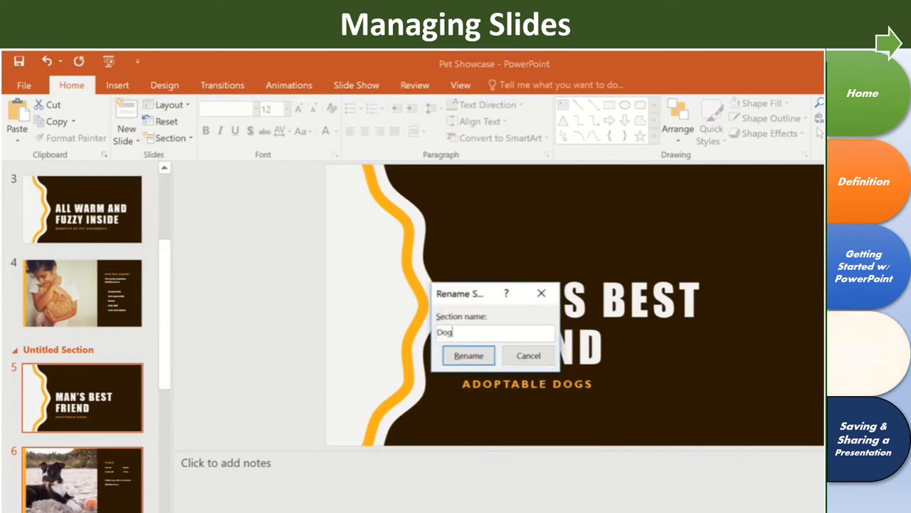
pyautogui.write('s')
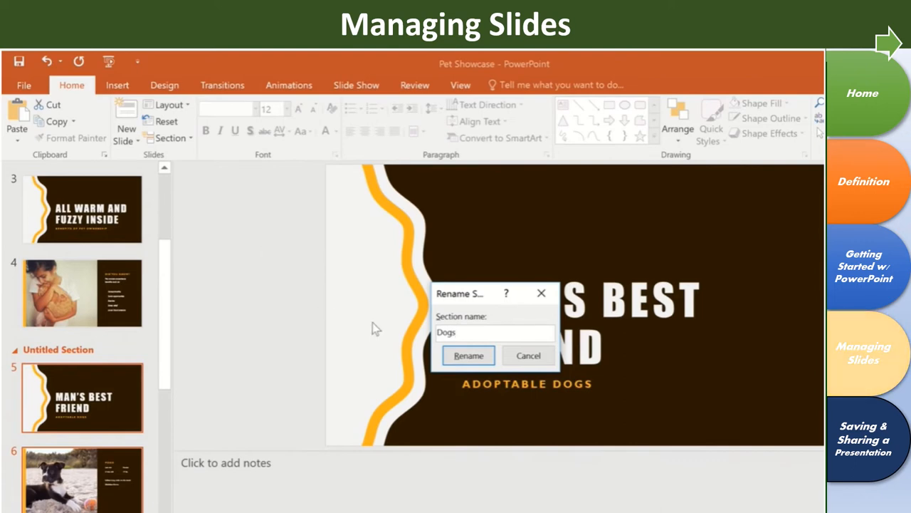
pyautogui.click(469, 355)
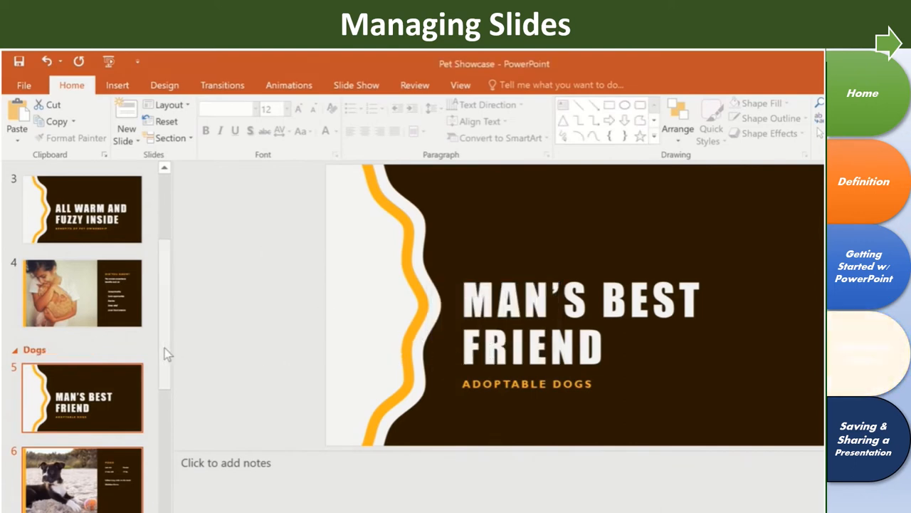
pyautogui.moveTo(166, 352); pyautogui.dragTo(164, 472)
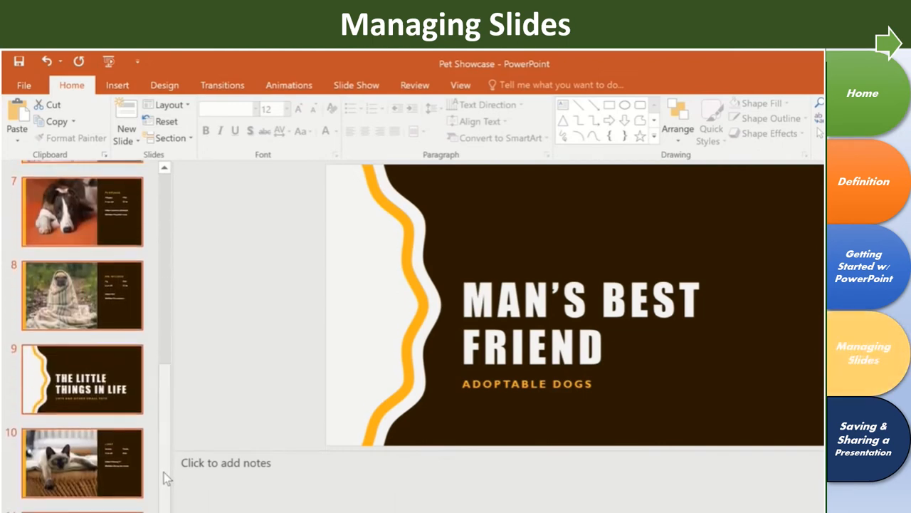
# Step: Add a section at slide 9, The Little Things in Life, and rename it 'Cats and Small Pets'
pyautogui.click(133, 385)
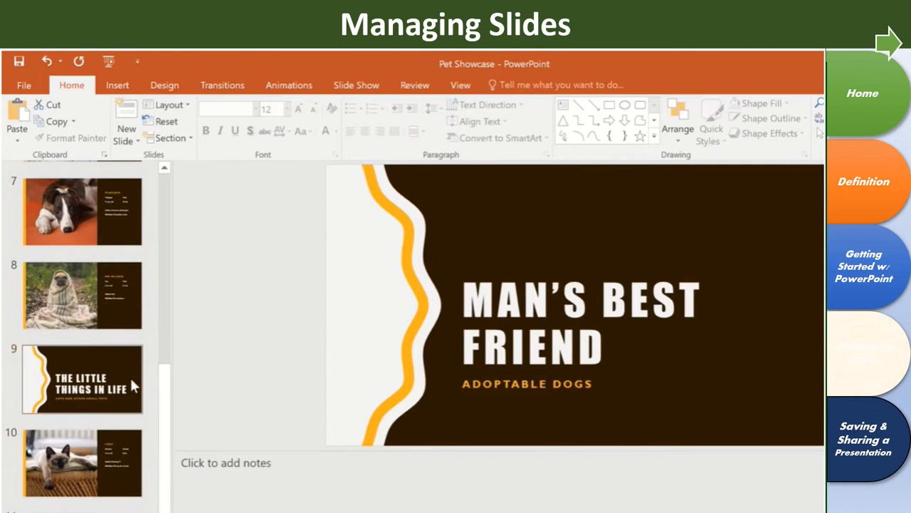
pyautogui.click(172, 138)
pyautogui.click(187, 156)
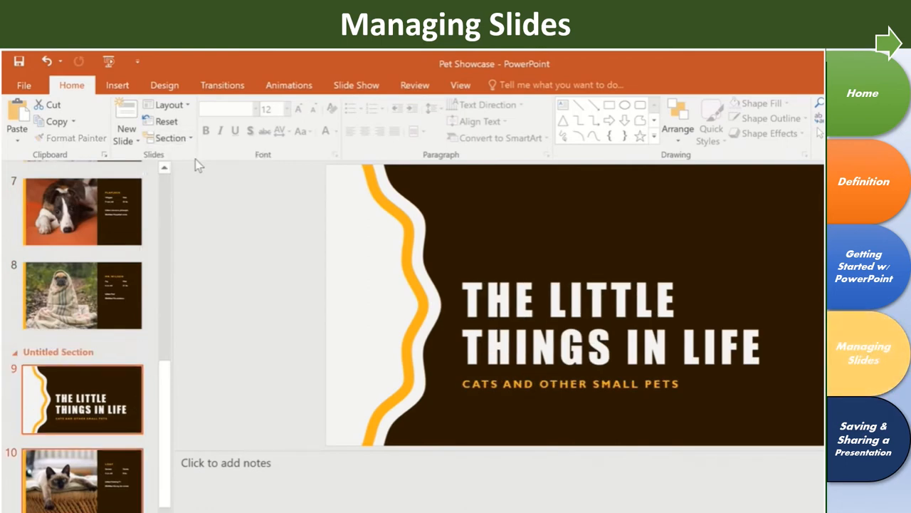
pyautogui.click(173, 137)
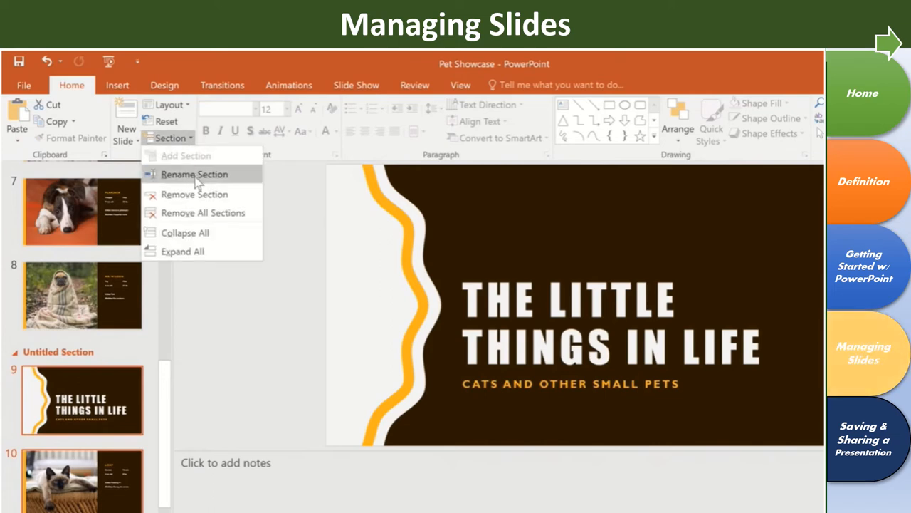
pyautogui.click(195, 174)
pyautogui.write('Cat')
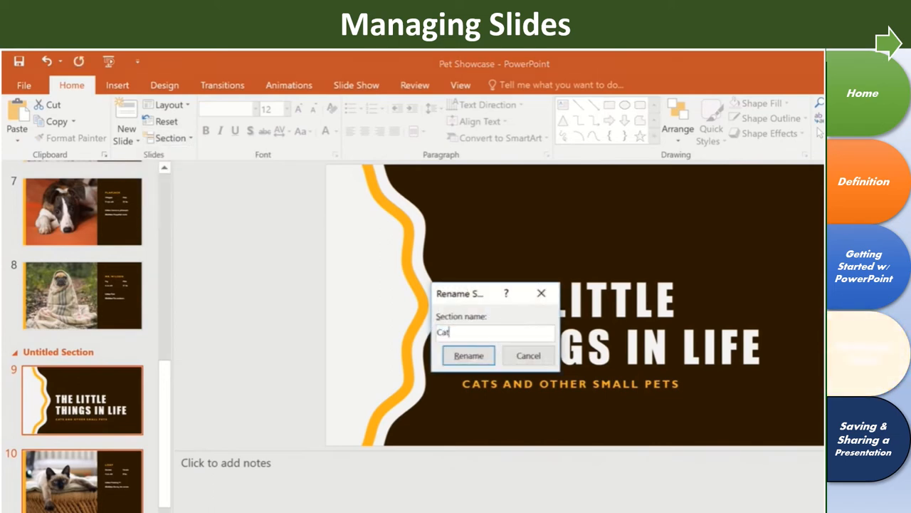
pyautogui.write('s and Small Pets')
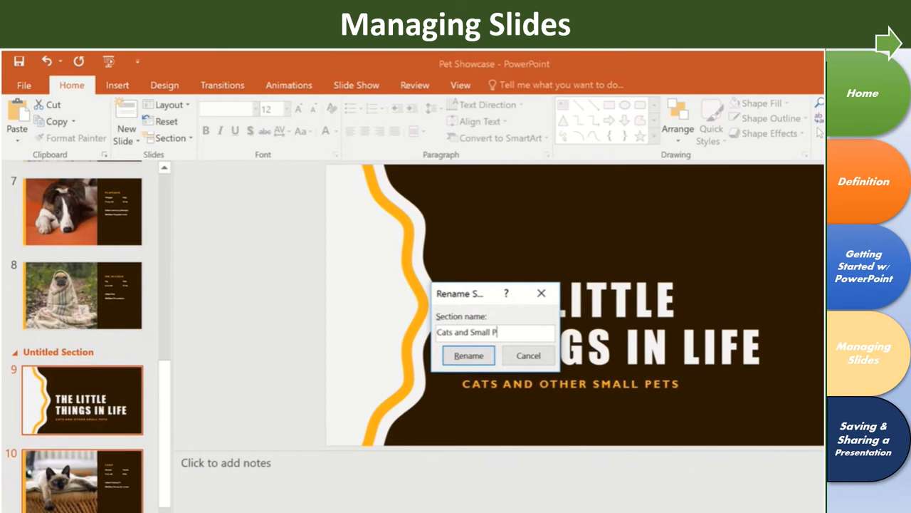
pyautogui.press('Return')
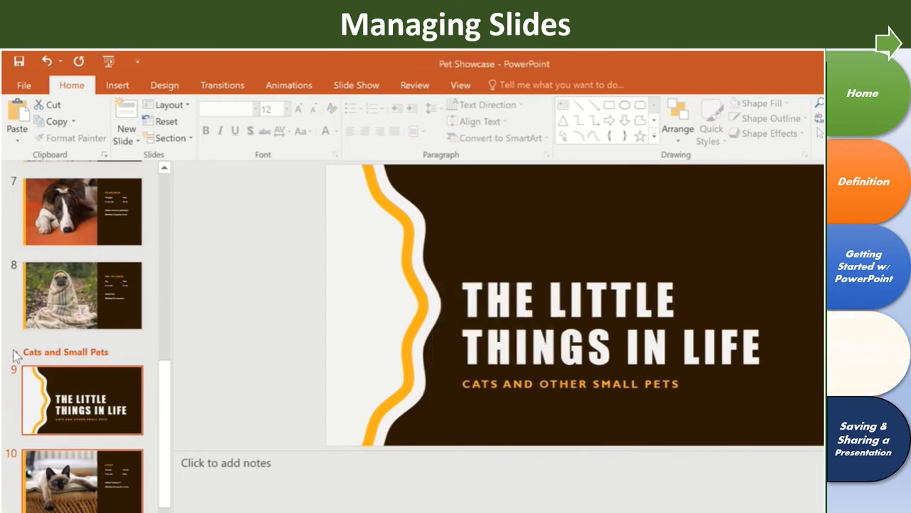
pyautogui.scroll(3, 15, 353)
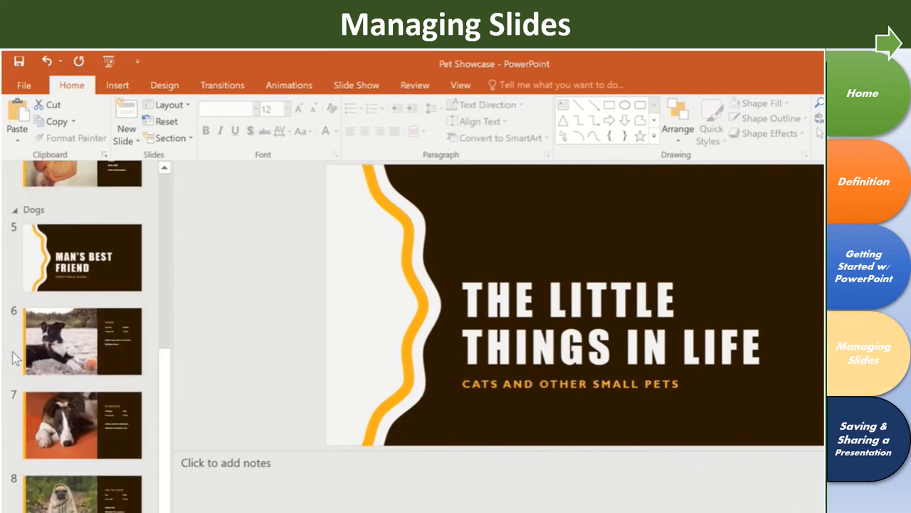
# Step: Collapse the Cats and Small Pets and Default sections, then expand Cats and Small Pets again
pyautogui.click(15, 211)
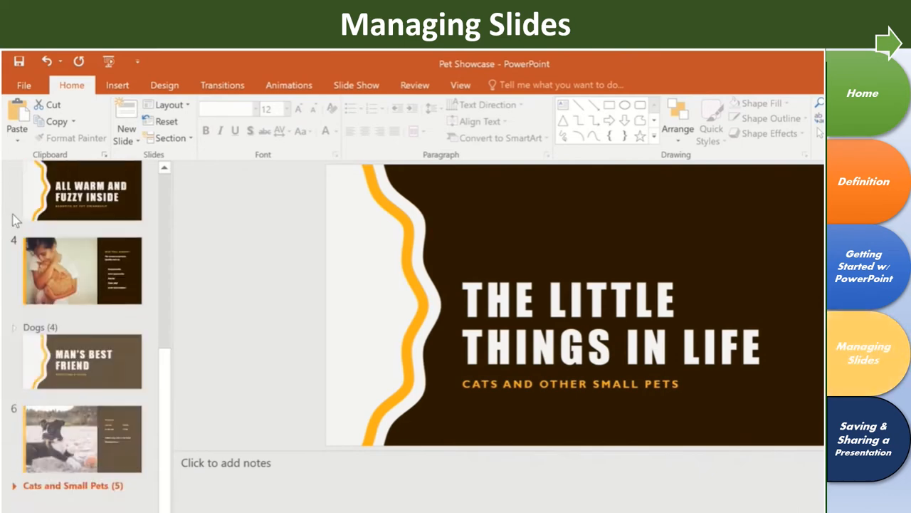
pyautogui.scroll(3, 16, 219)
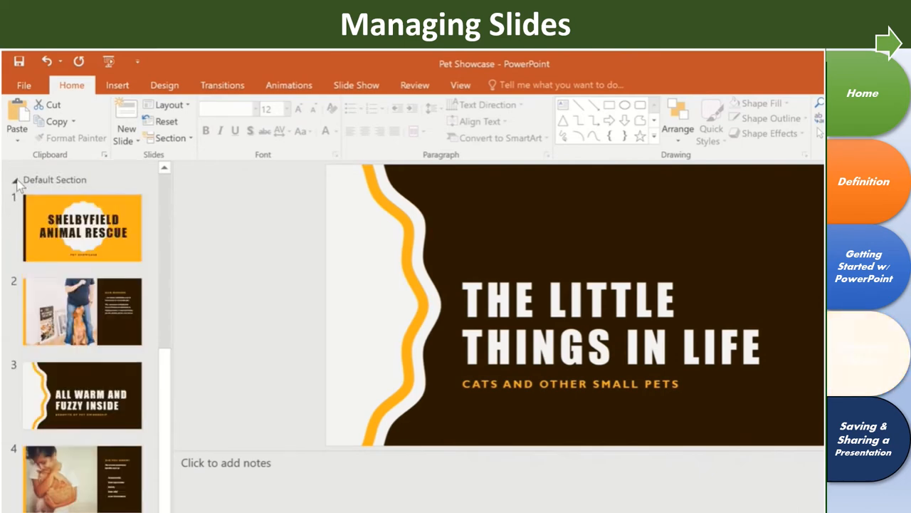
pyautogui.click(15, 179)
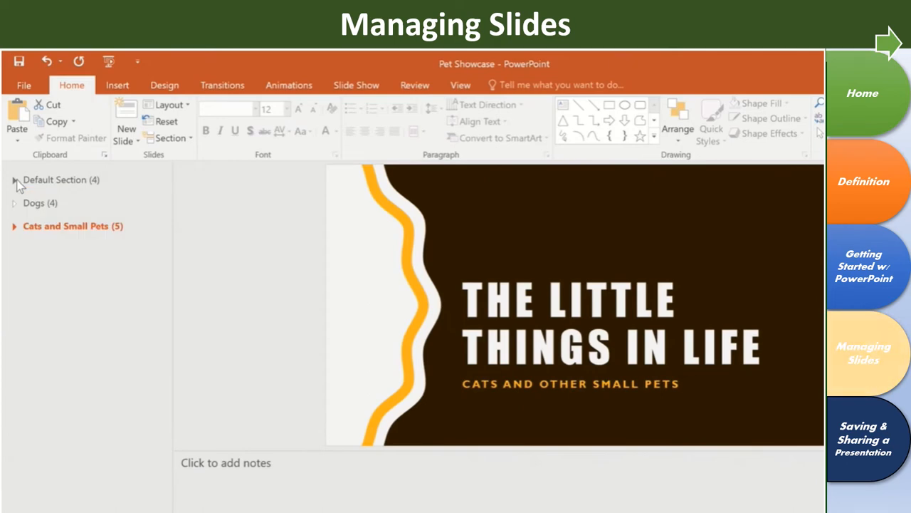
pyautogui.click(15, 227)
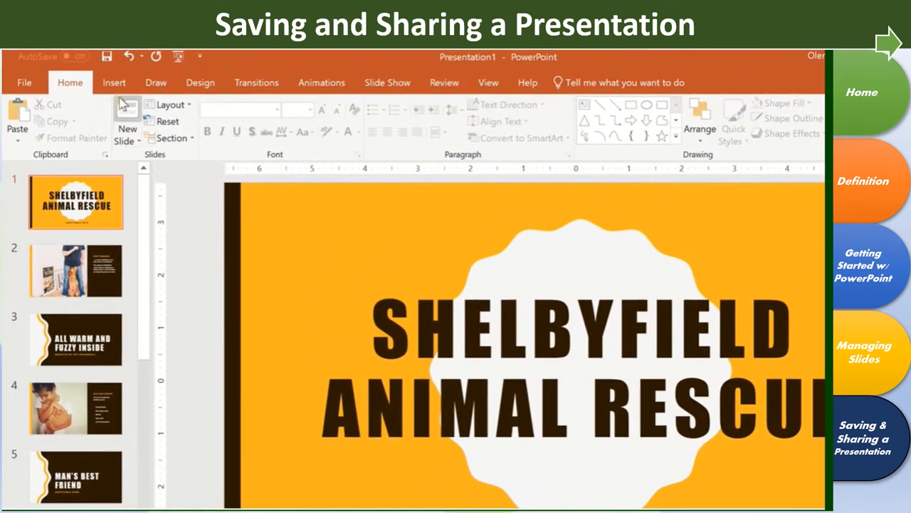
# Step: Save the untitled deck to the computer's Documents folder as 'Adoptable Pets'
pyautogui.click(108, 57)
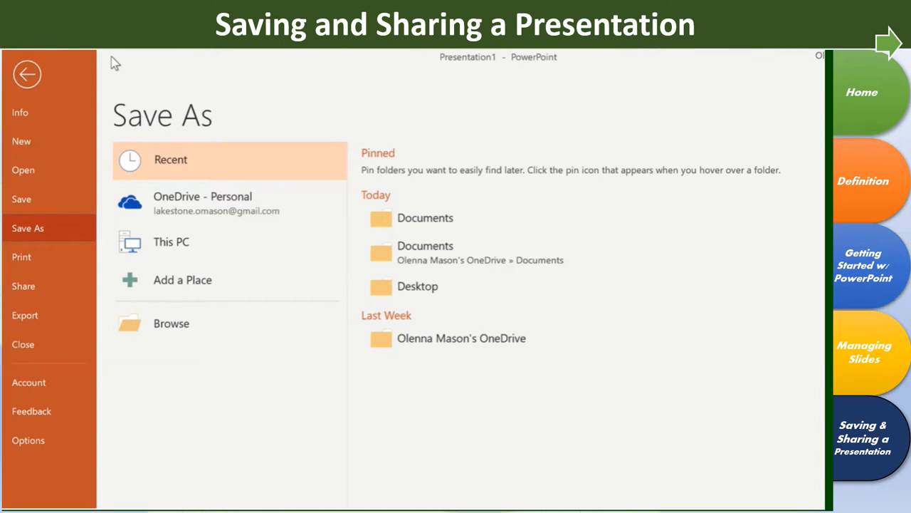
pyautogui.click(225, 324)
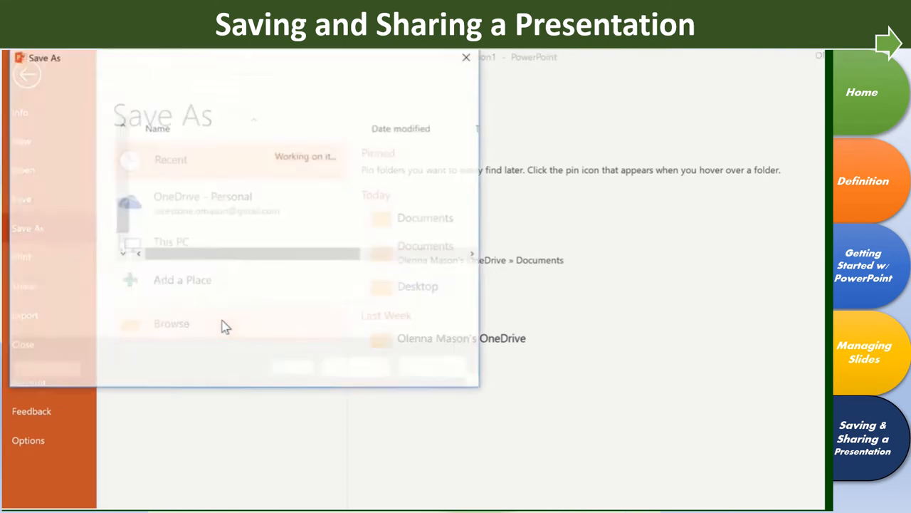
pyautogui.write('Ad')
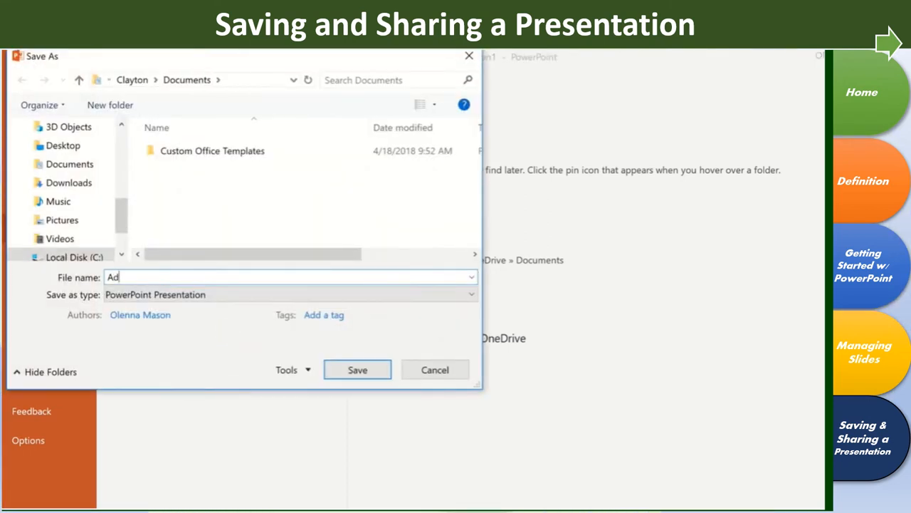
pyautogui.write('table Pets')
pyautogui.click(376, 373)
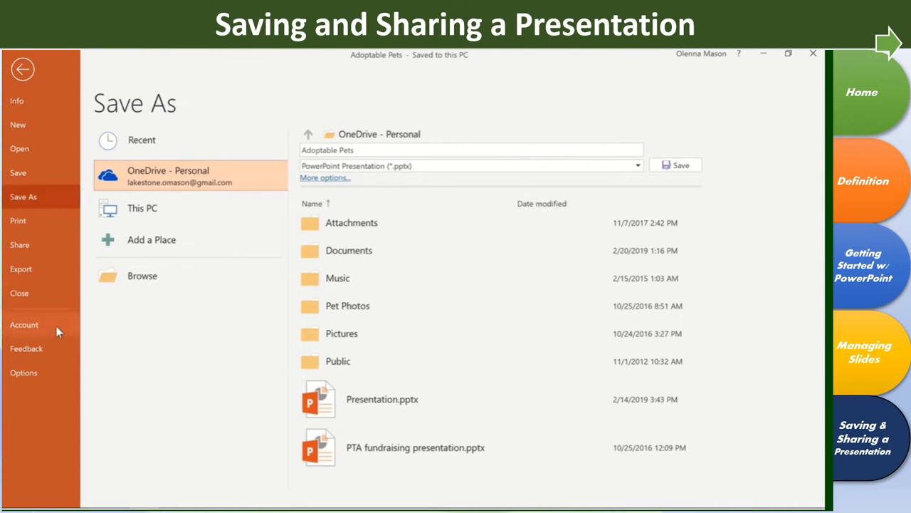
# Step: In PowerPoint Options > Save, enable 'Save to Computer by default' and apply
pyautogui.click(56, 374)
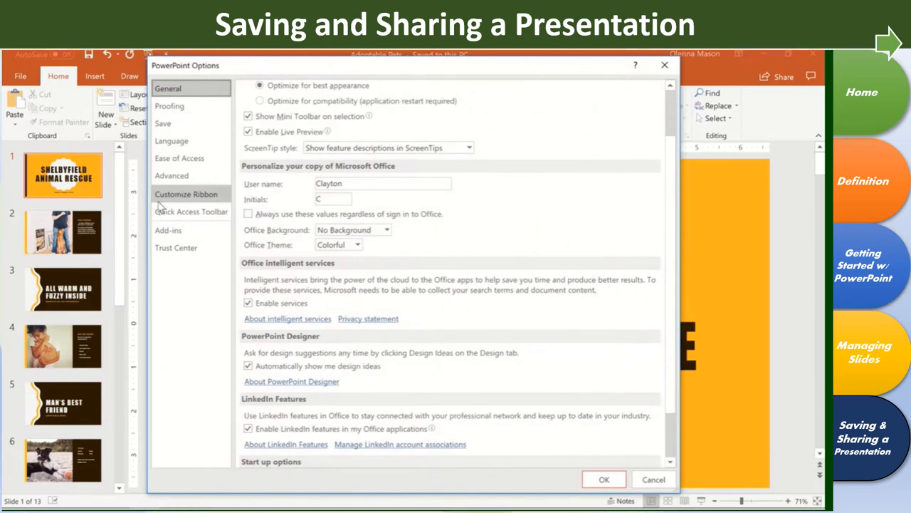
pyautogui.click(199, 125)
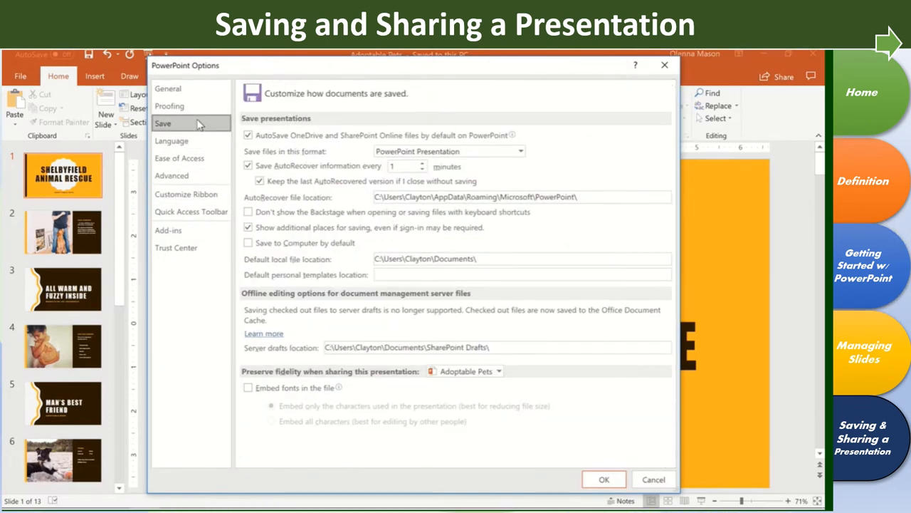
pyautogui.click(248, 243)
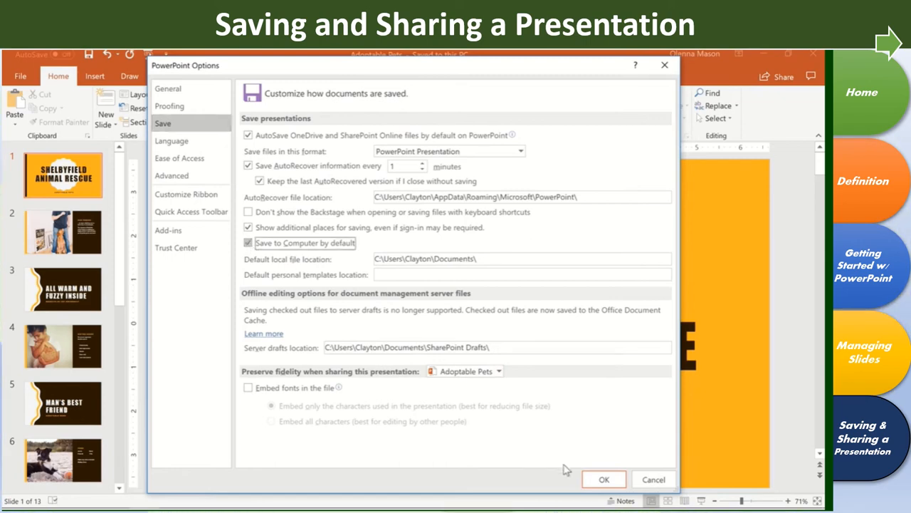
pyautogui.click(600, 480)
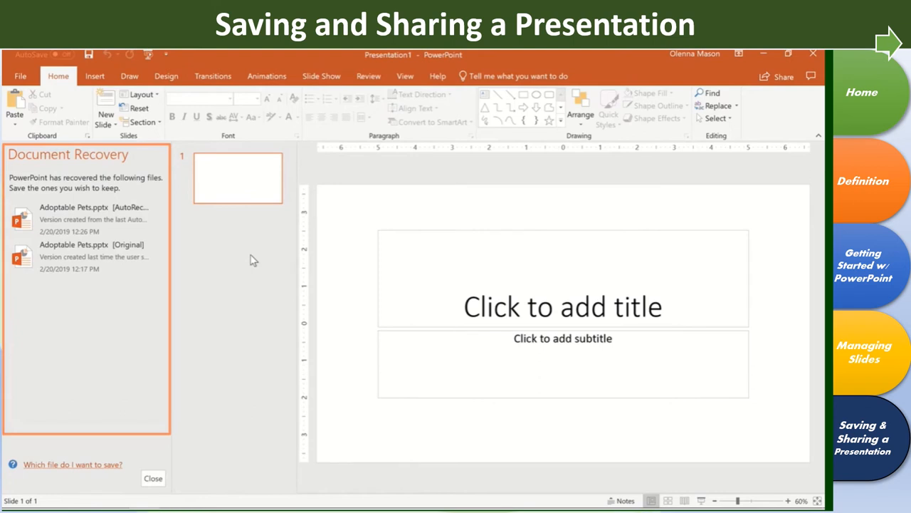
# Step: Recover the 'Adoptable Pets.pptx [AutoRecovered]' version from the Document Recovery pane
pyautogui.click(91, 221)
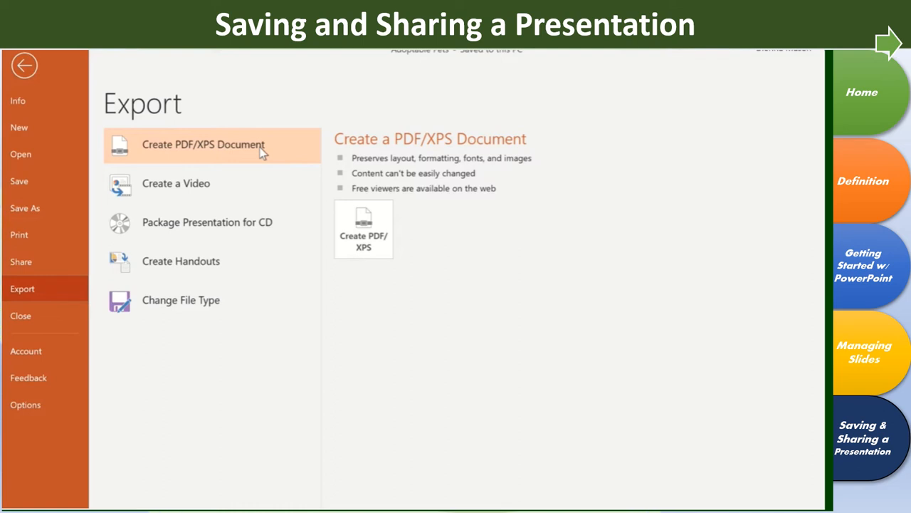
# Step: Under Export > Change File Type, choose PowerPoint 97-2003 Presentation as the target format
pyautogui.click(238, 311)
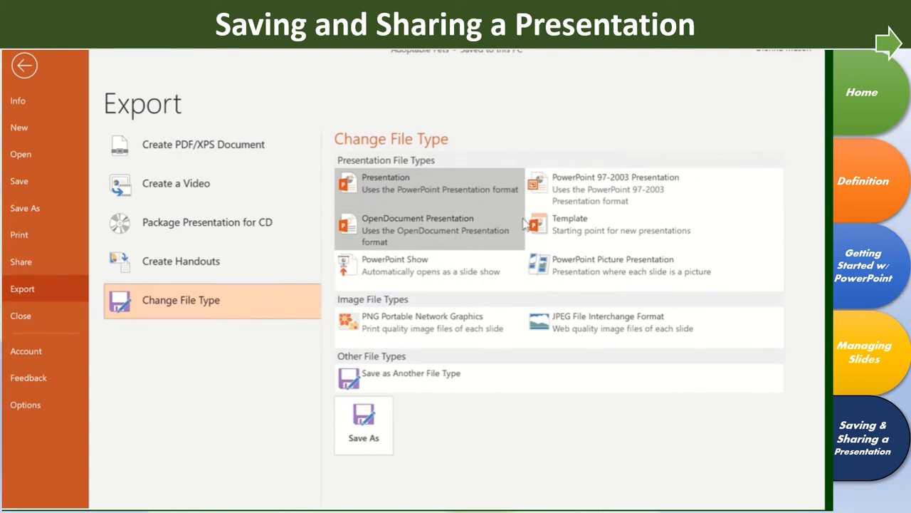
pyautogui.click(611, 202)
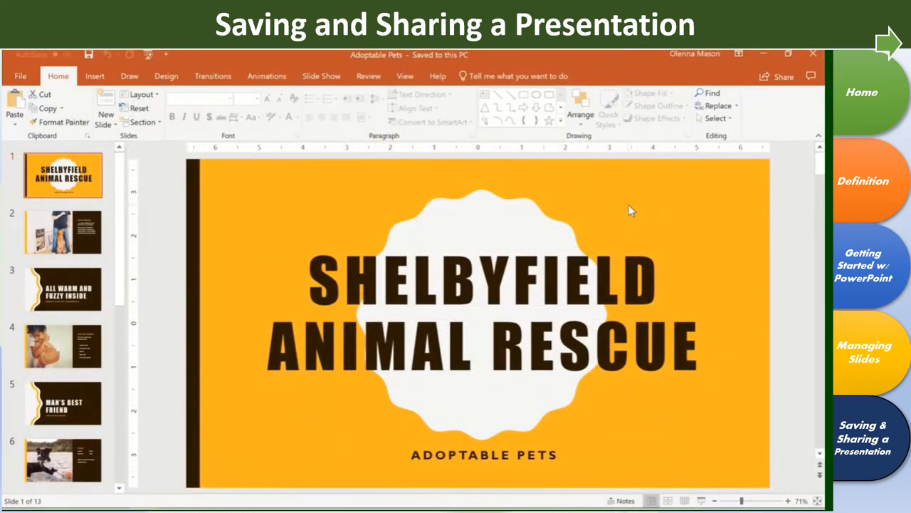
# Step: Upload a copy of Adoptable Pets to OneDrive - Personal through Share
pyautogui.click(784, 77)
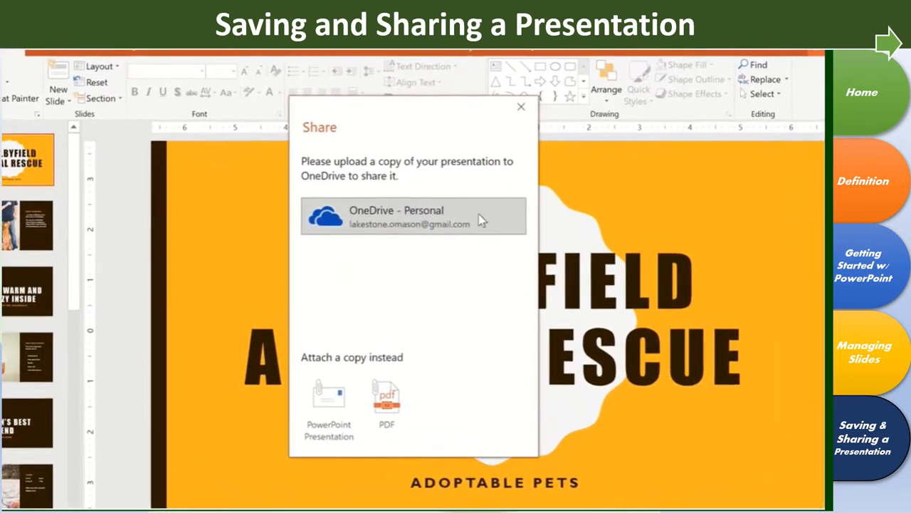
pyautogui.click(484, 218)
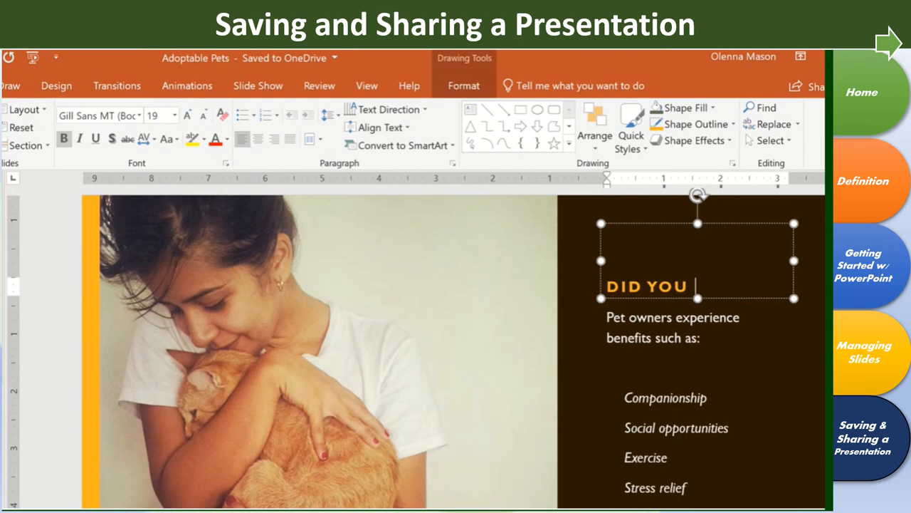
pyautogui.write('KNO')
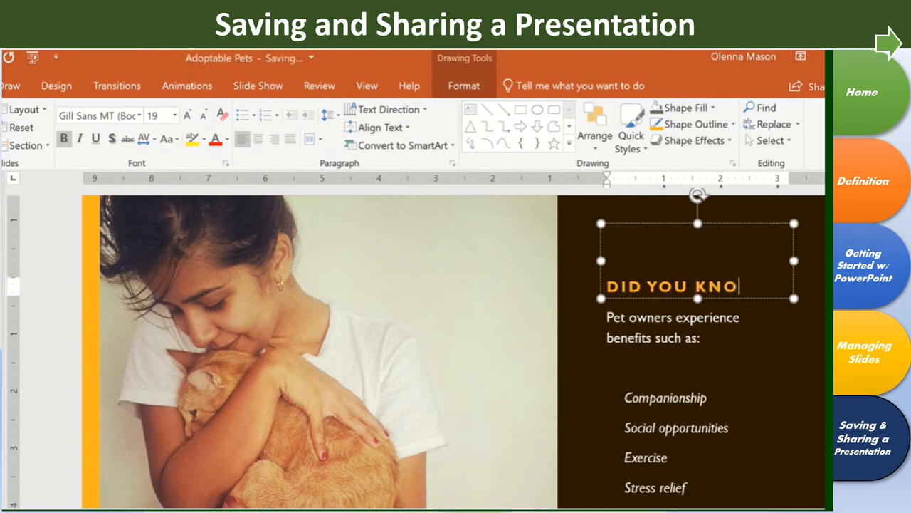
pyautogui.write('W?')
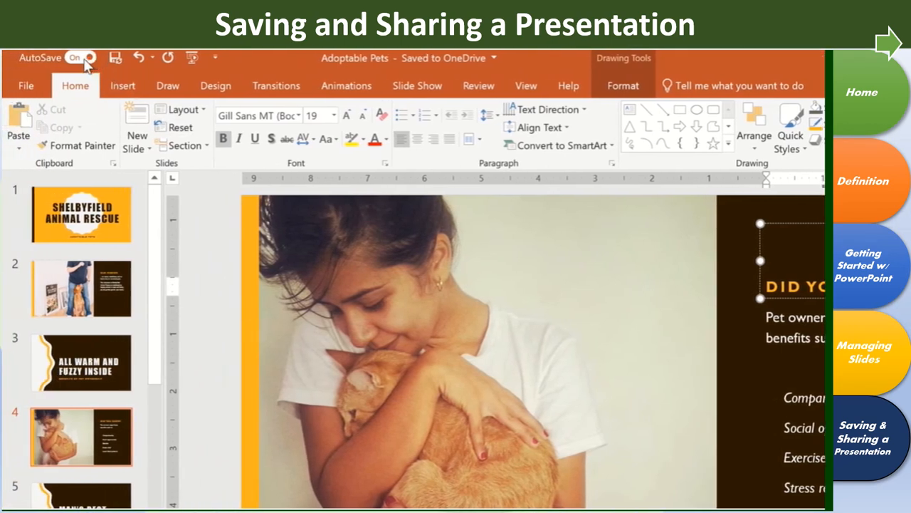
# Step: Turn AutoSave off for the OneDrive copy from the title bar toggle
pyautogui.click(79, 58)
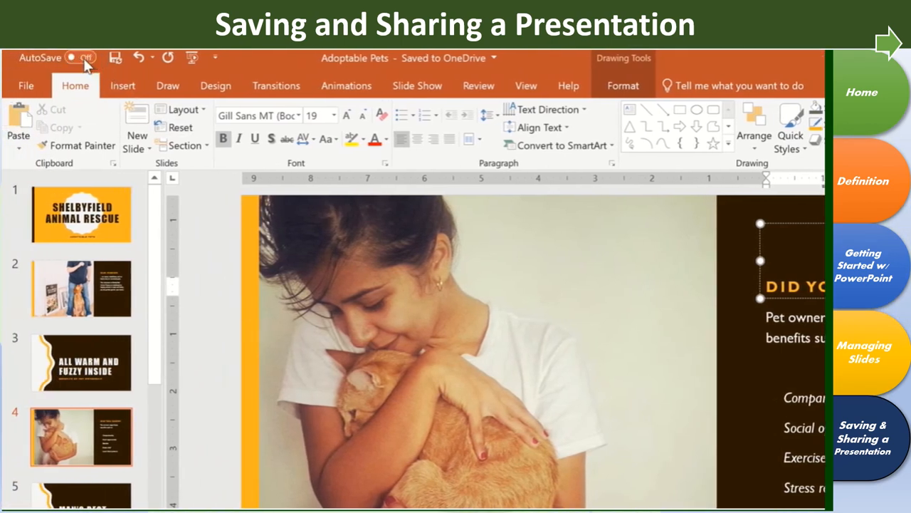